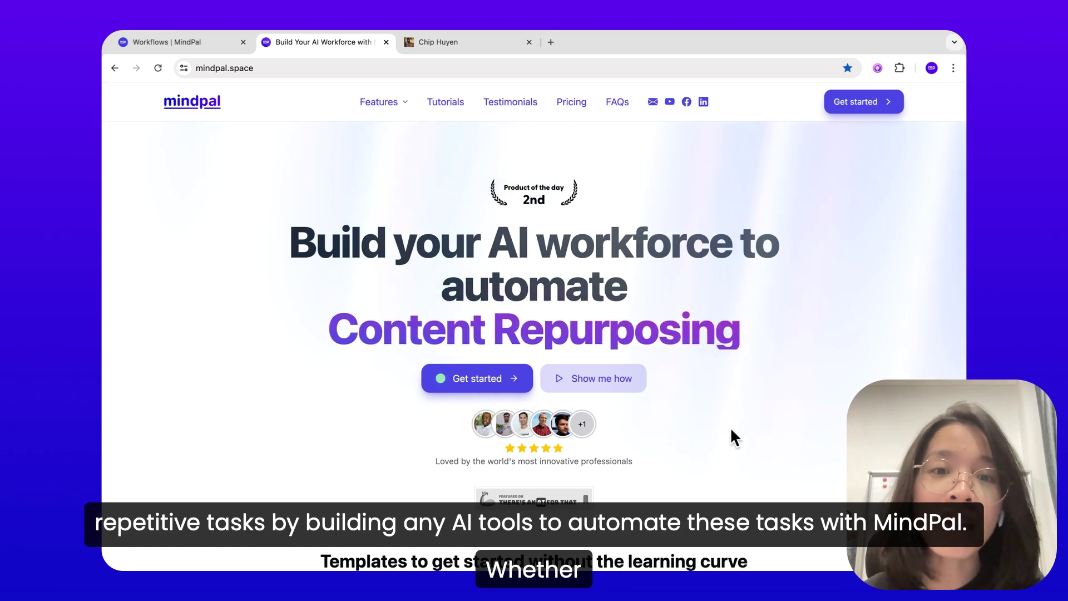
Step: Scroll the template gallery and preview the Education and HR template filters
scroll(731, 430, down, 2)
scroll(731, 430, down, 5)
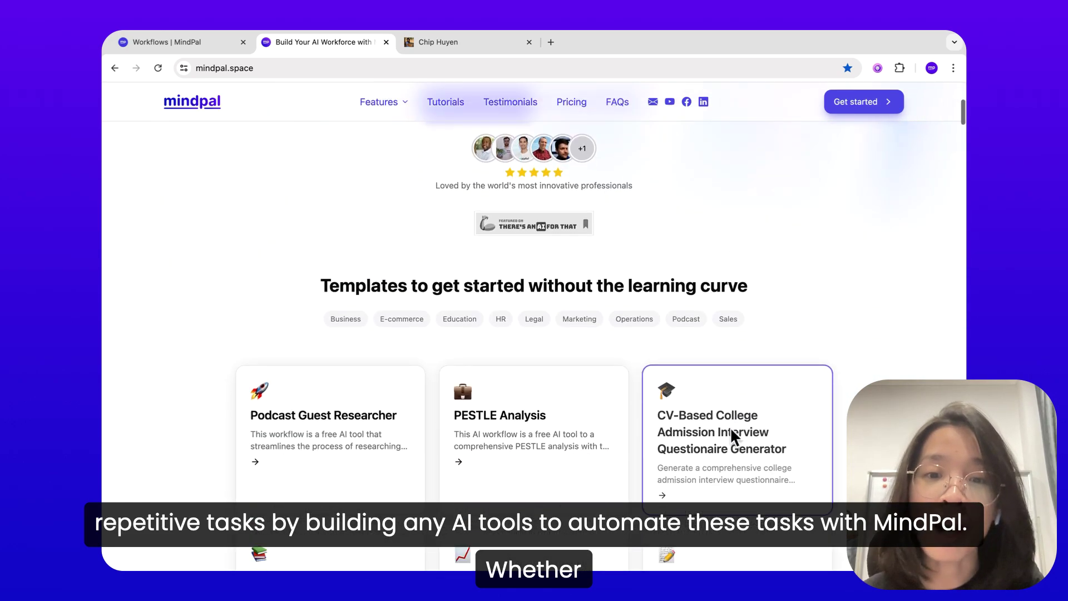
scroll(662, 306, down, 2)
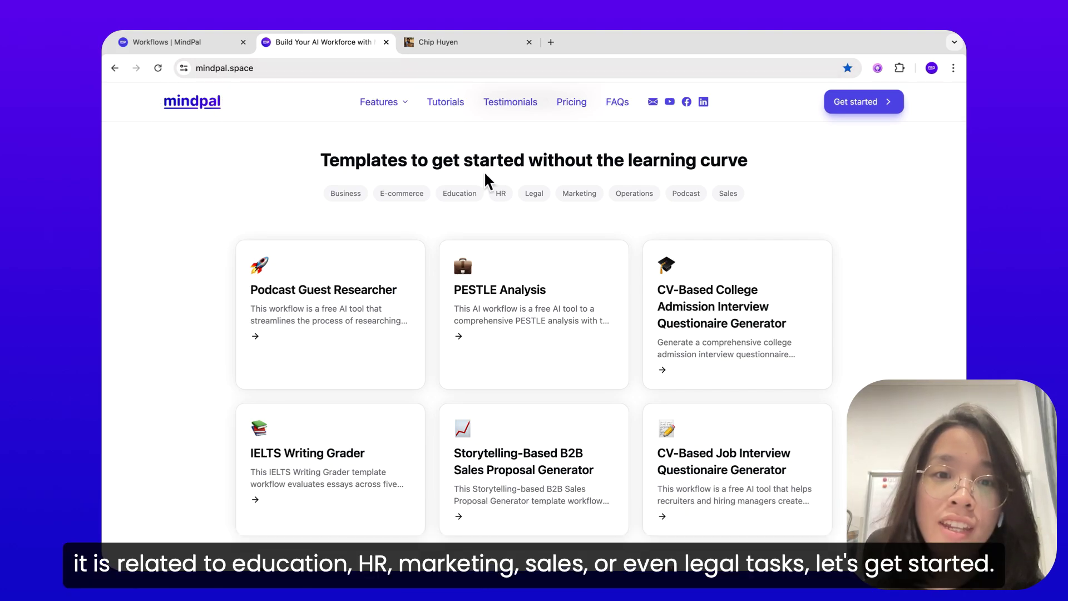
click(481, 193)
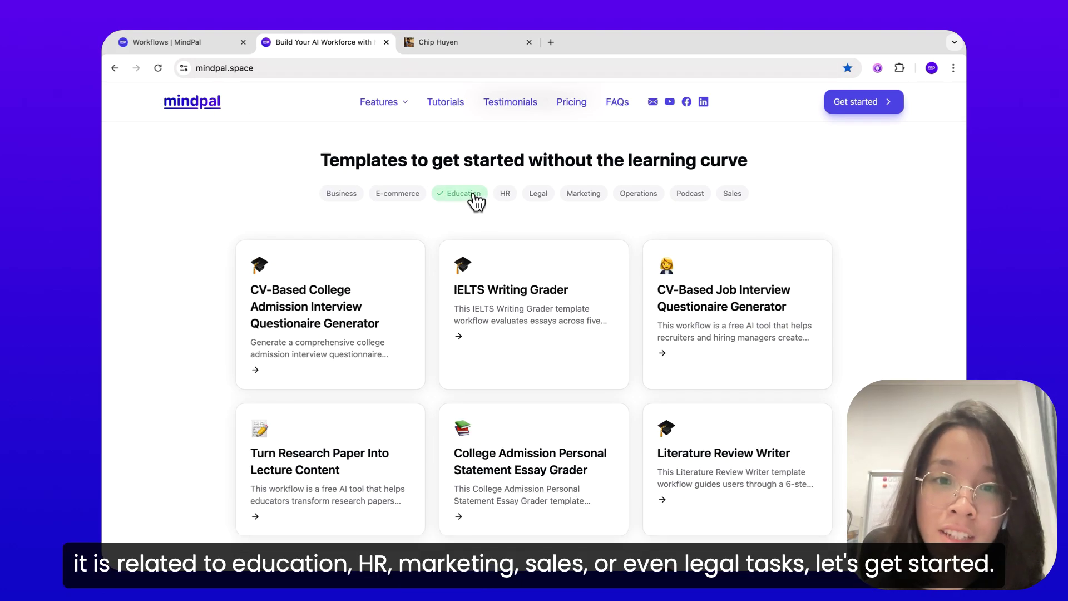
click(483, 194)
click(498, 194)
click(503, 198)
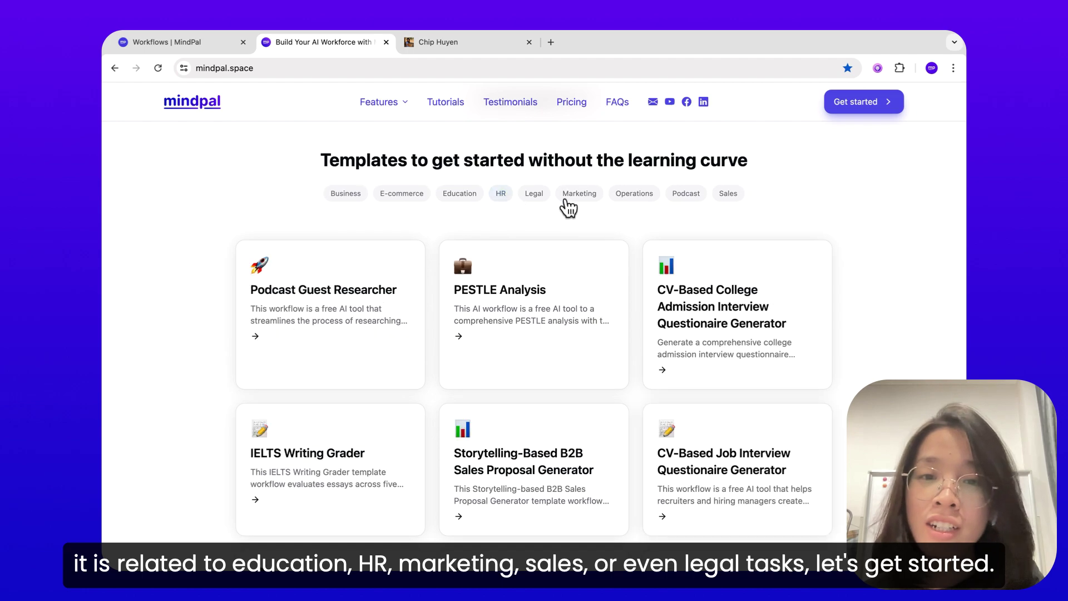
Step: Preview the Marketing, Sales and Legal templates, then clear the filter to show all
click(579, 194)
click(579, 203)
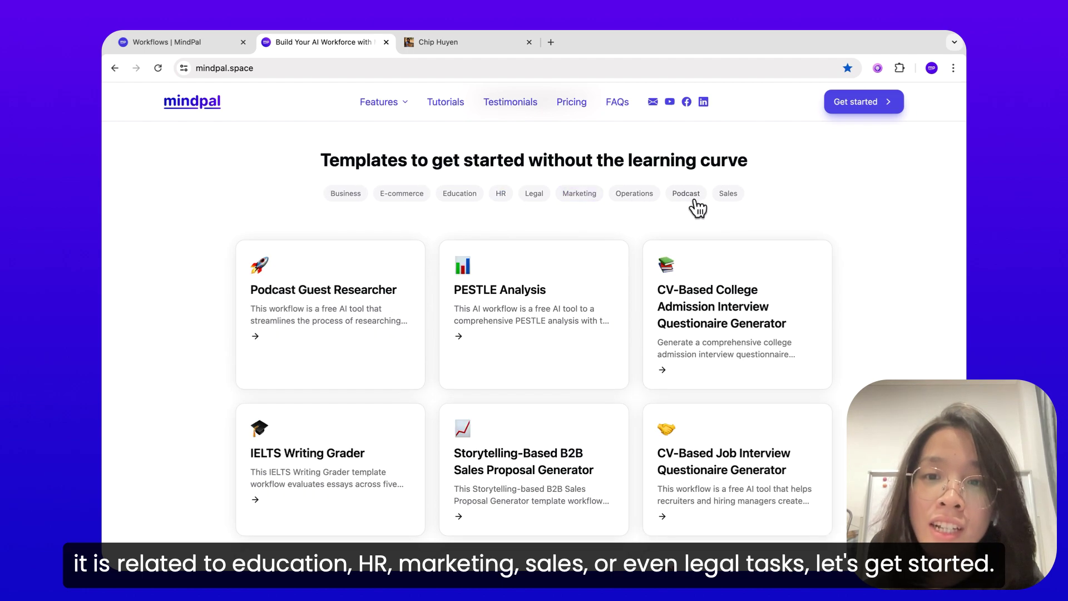
click(729, 199)
click(732, 203)
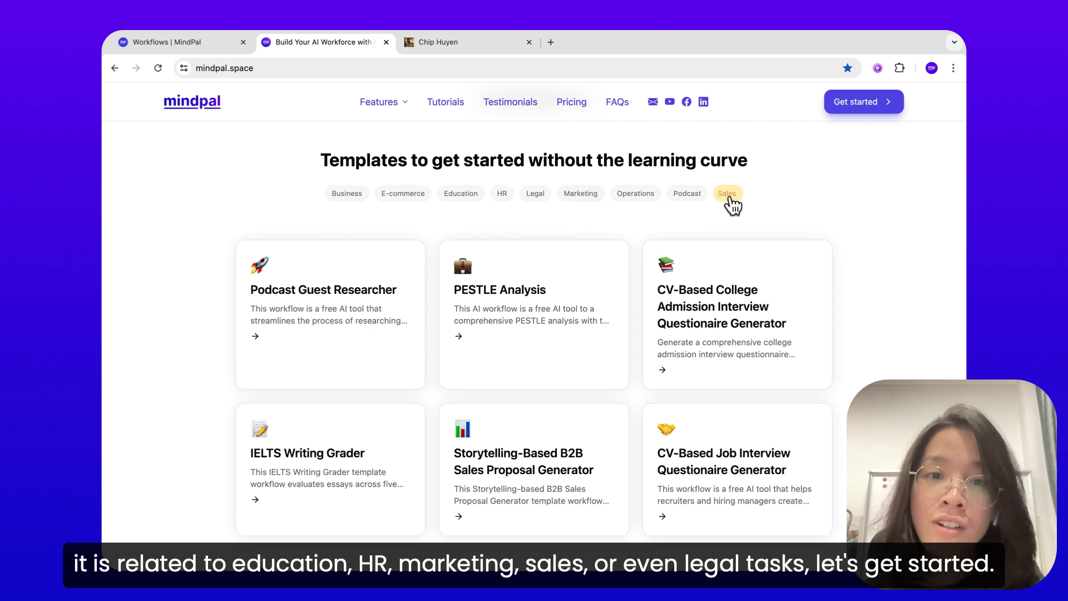
click(533, 204)
click(534, 204)
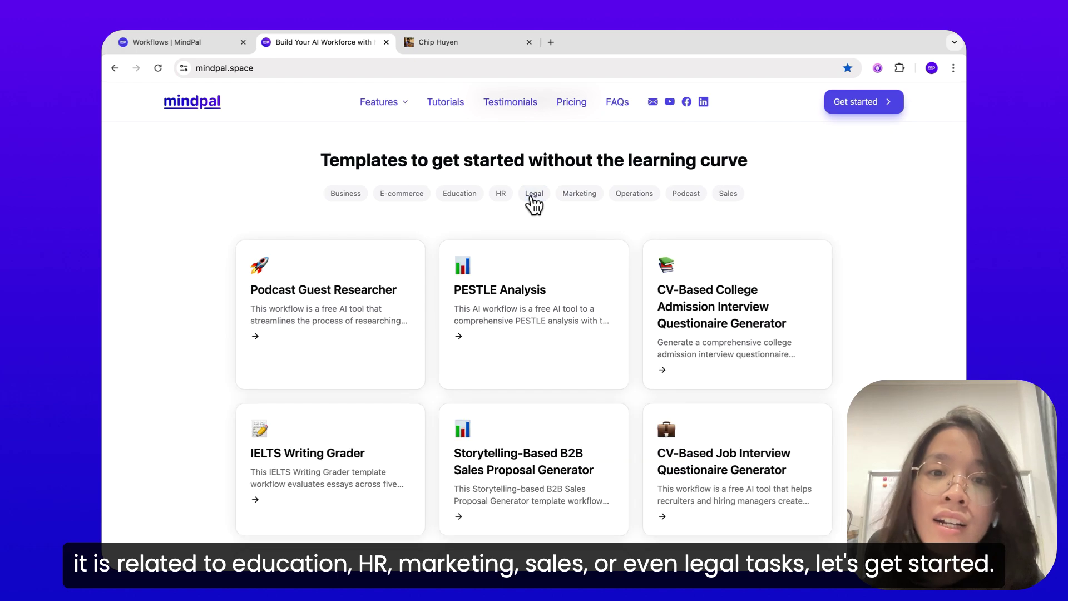
Step: Start a new workflow from the Workflows page and focus its description field
click(139, 39)
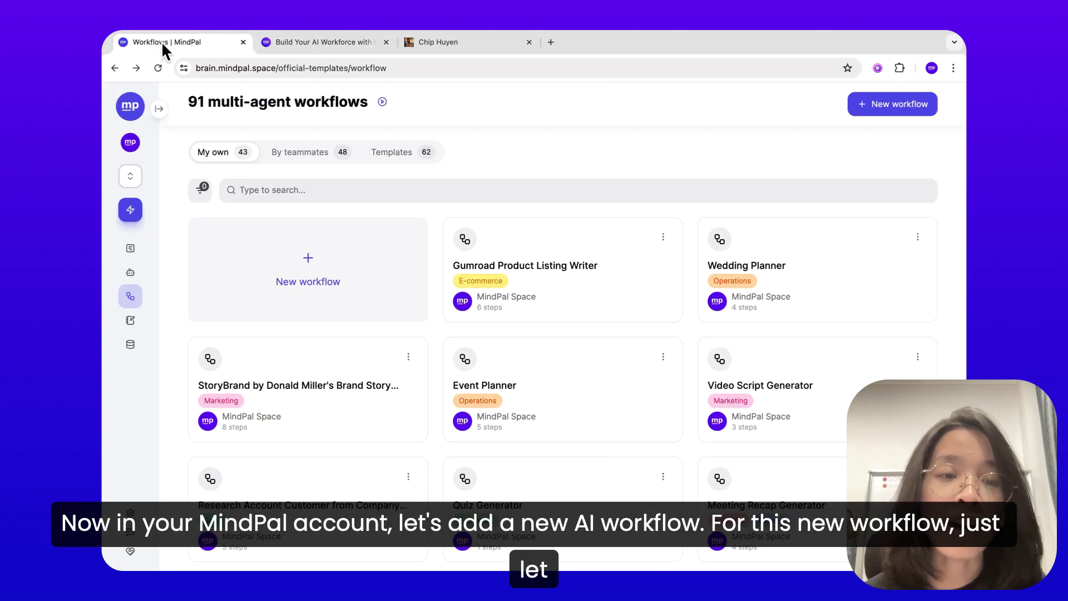
click(324, 244)
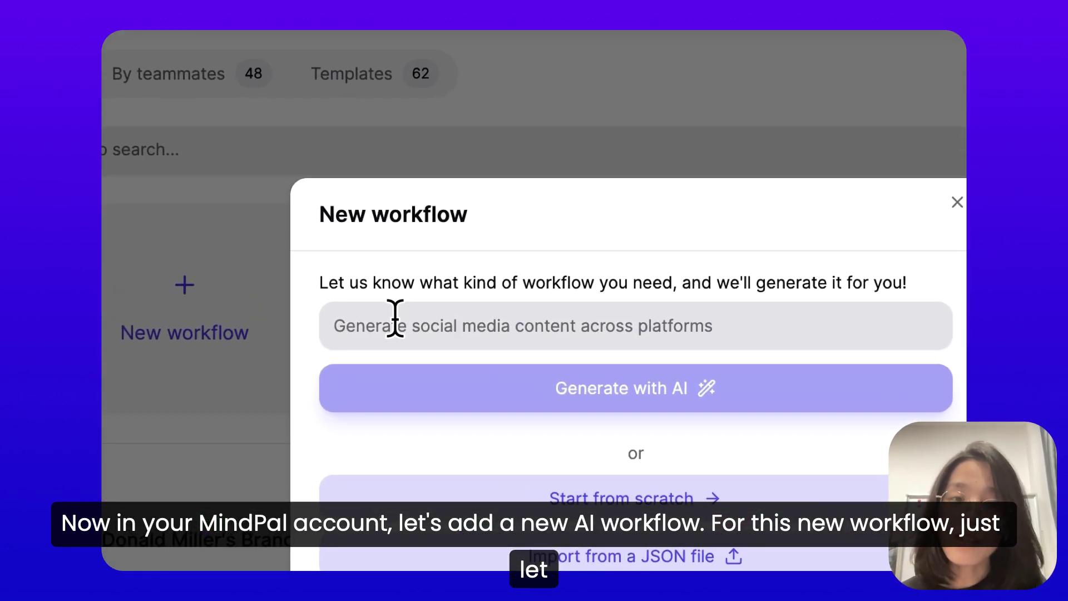
click(396, 319)
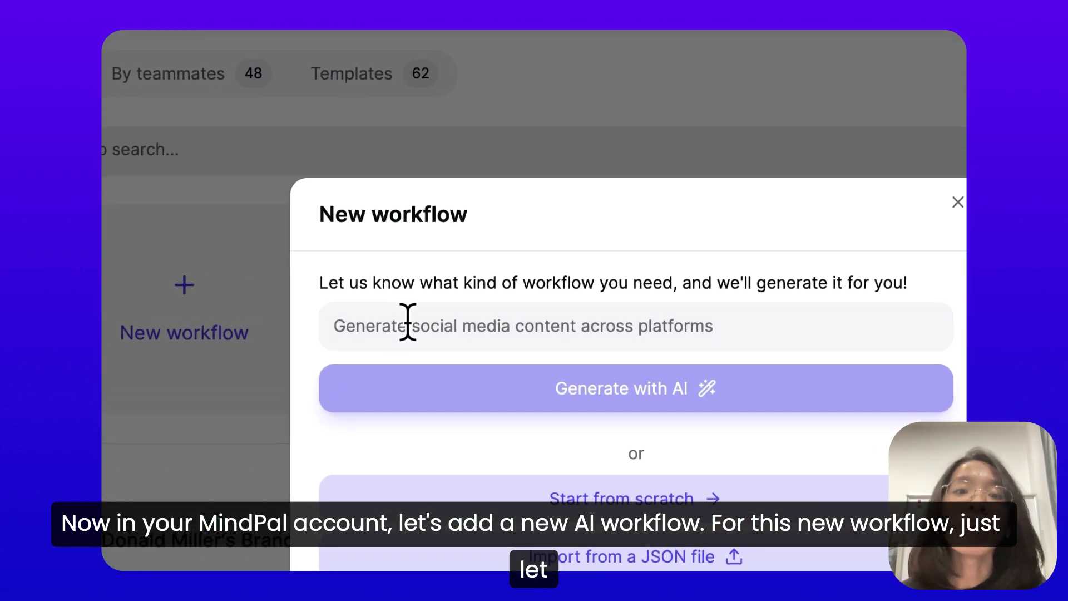
drag(403, 291, 675, 280)
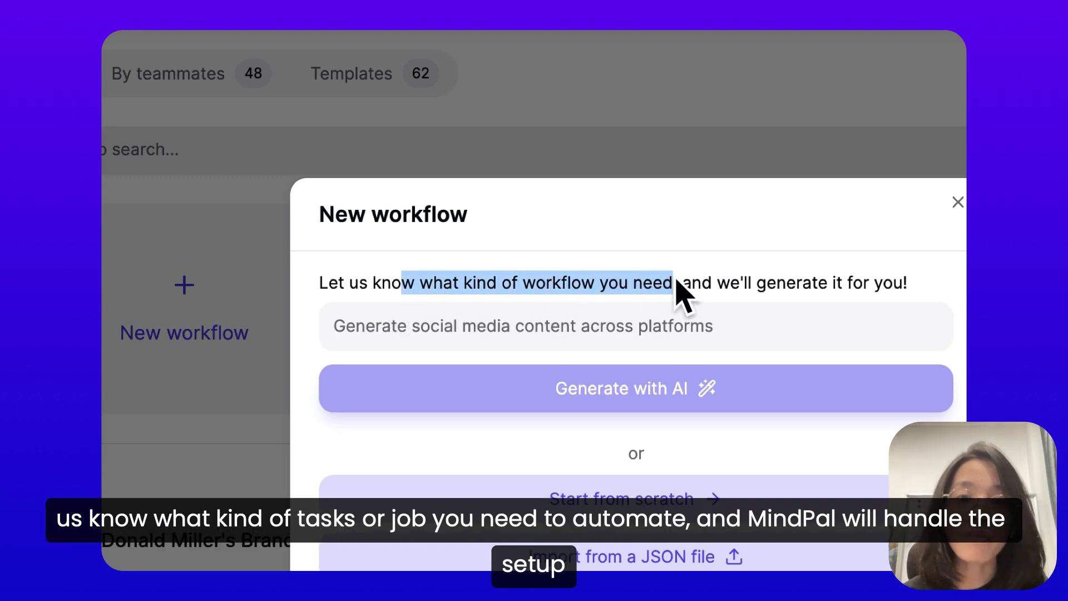
click(660, 324)
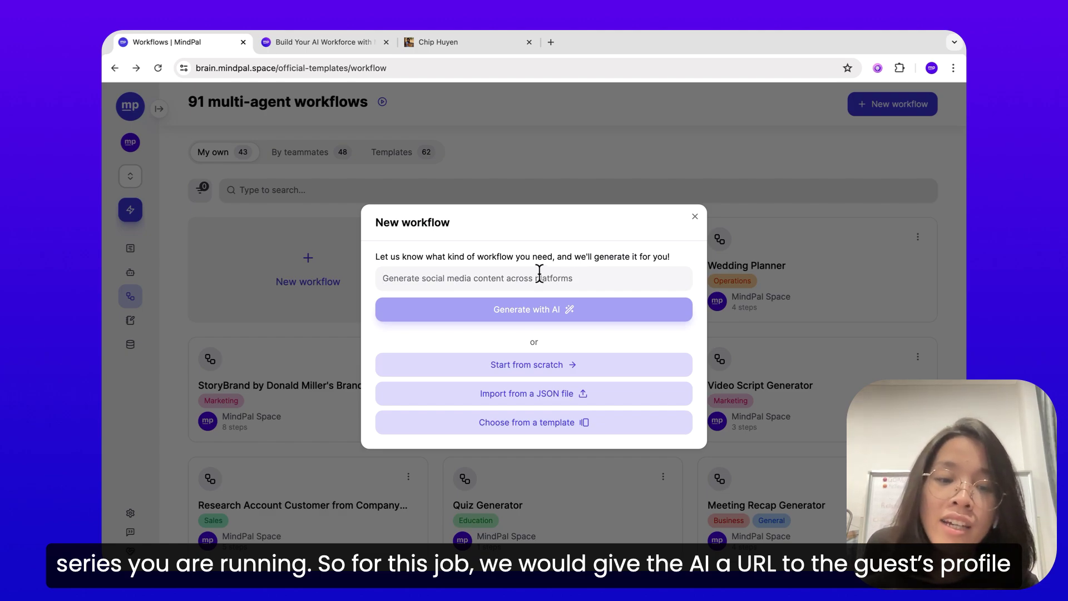
Step: Describe a workflow turning a guest profile URL and podcast topic into topics, questions and an introduction
text(Given a URL to the guest's profile, the topic of the podcast e)
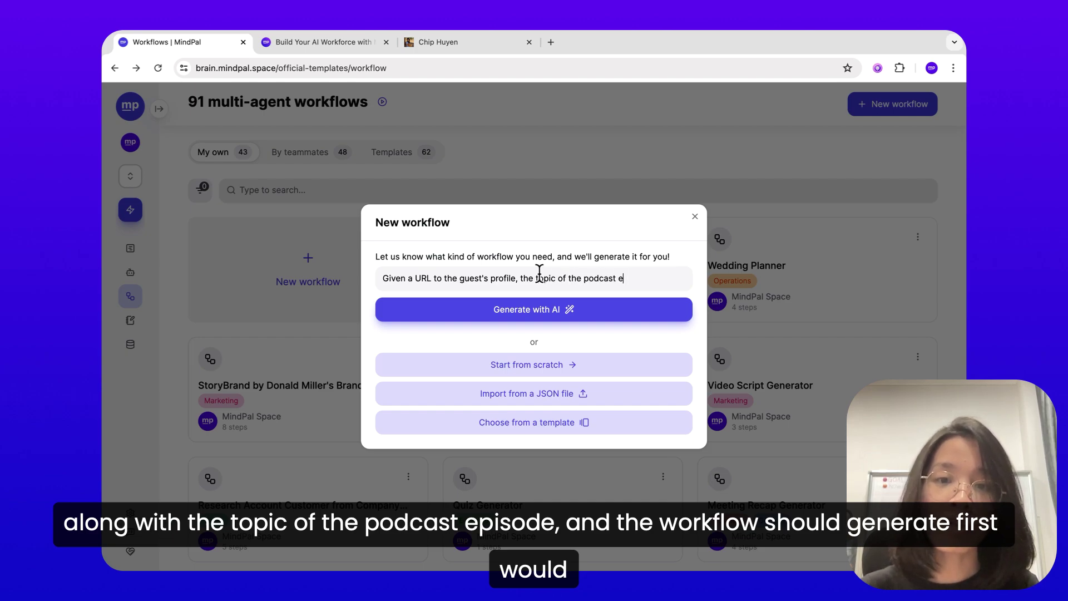
text(pisod)
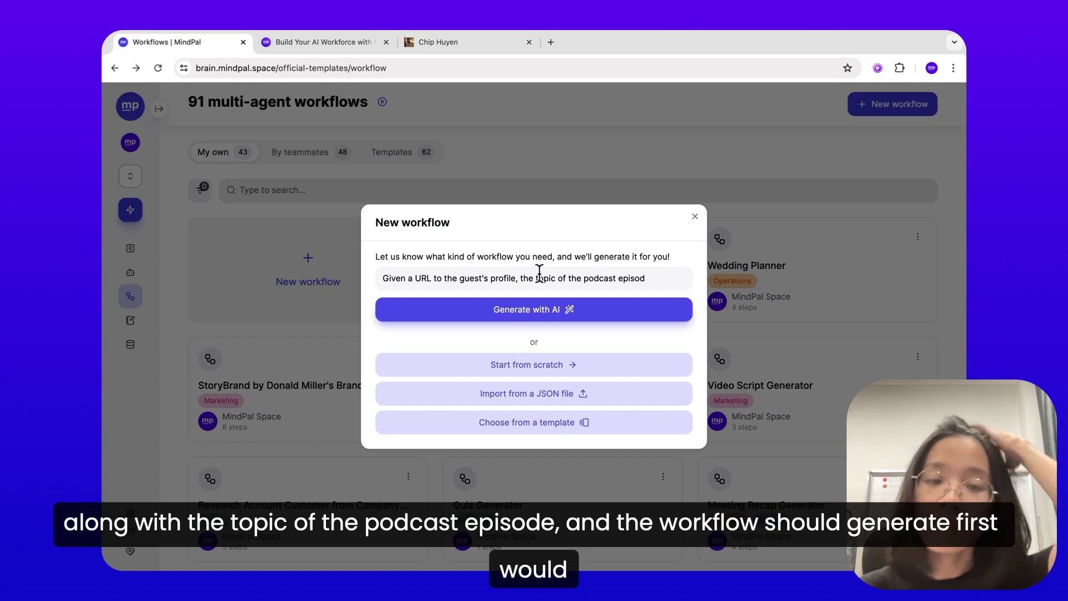
text(e,)
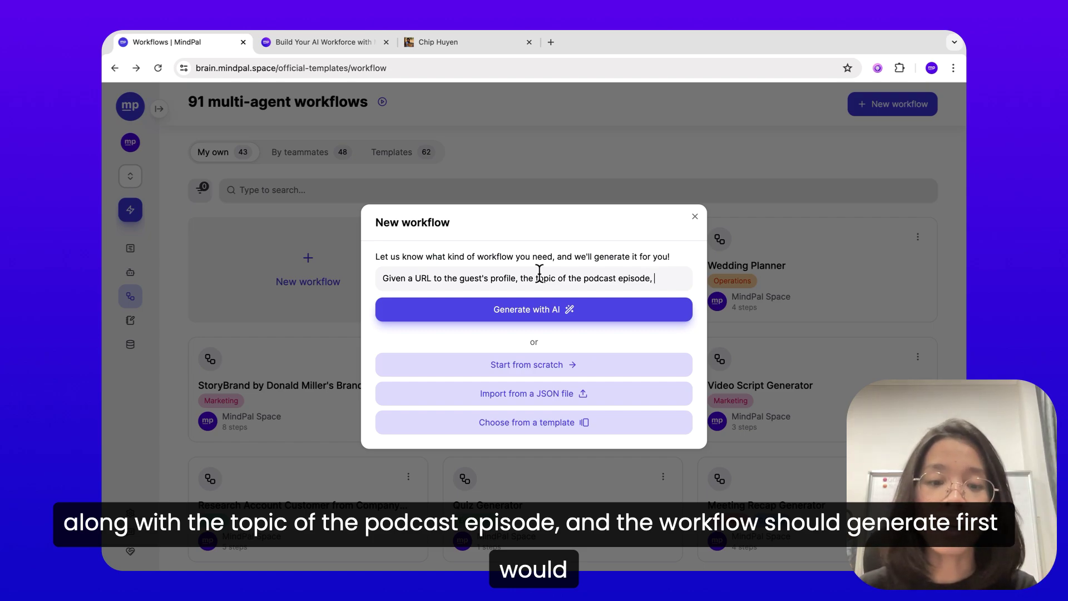
text( and the workflo)
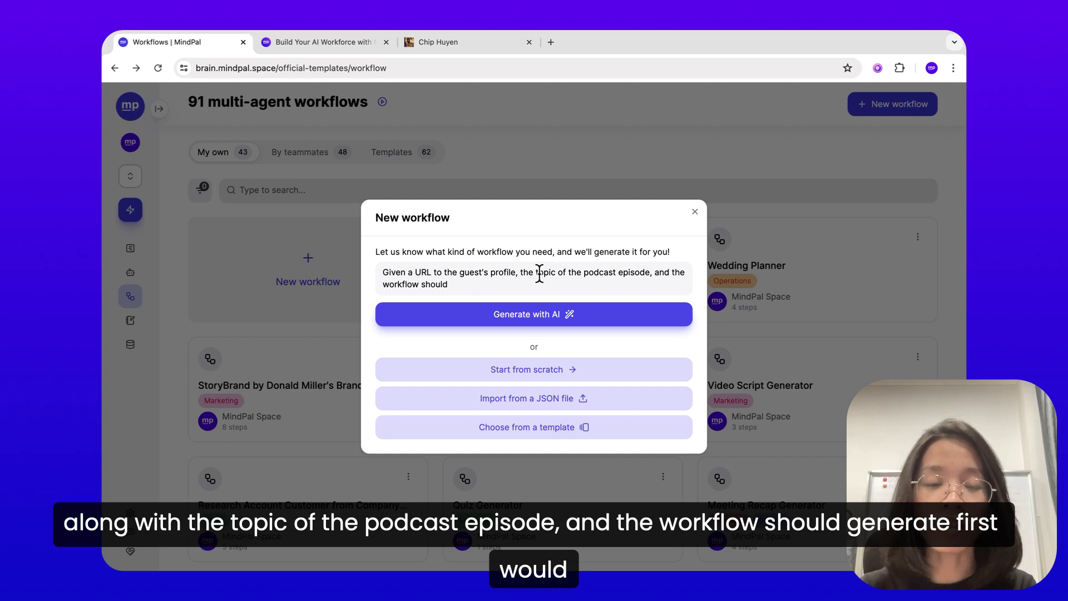
text(w should generate (1) topics for discussion during the episode, (2)
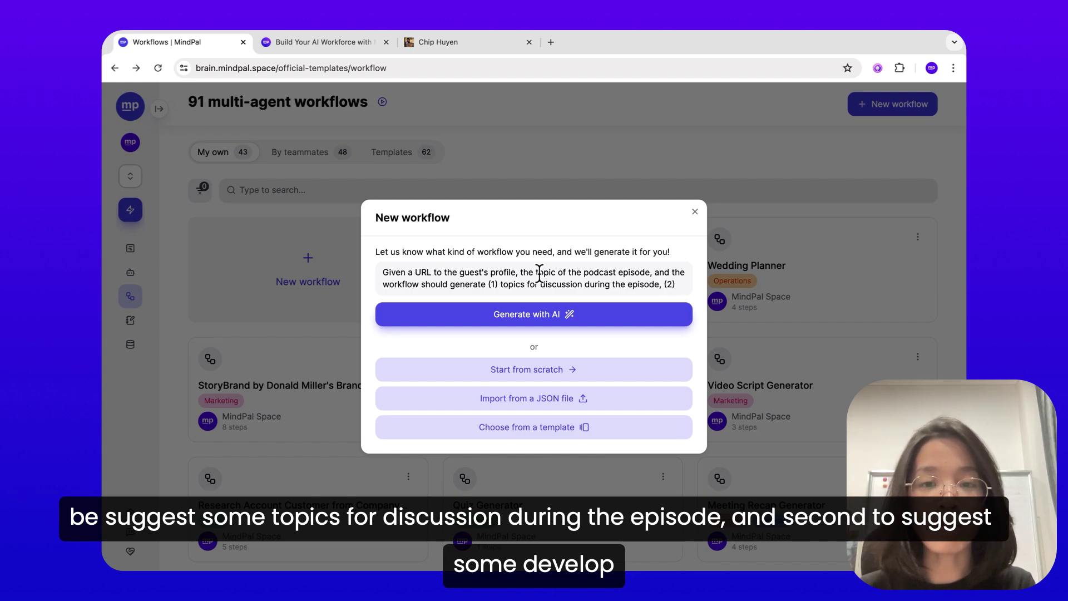
text(develop the questions to ask the guest, (3) write the introduction for the)
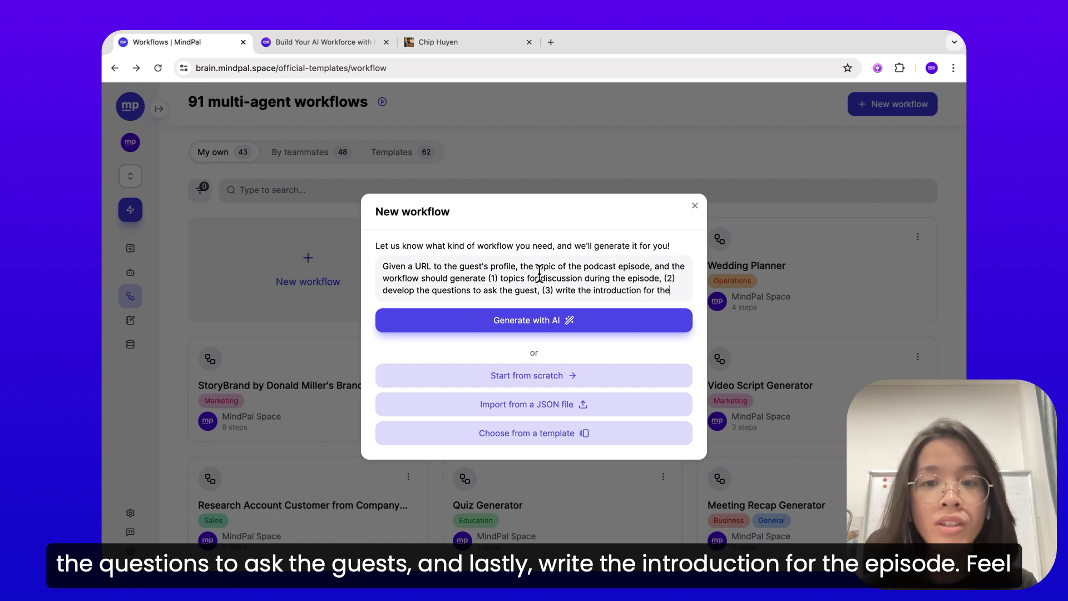
text(sode)
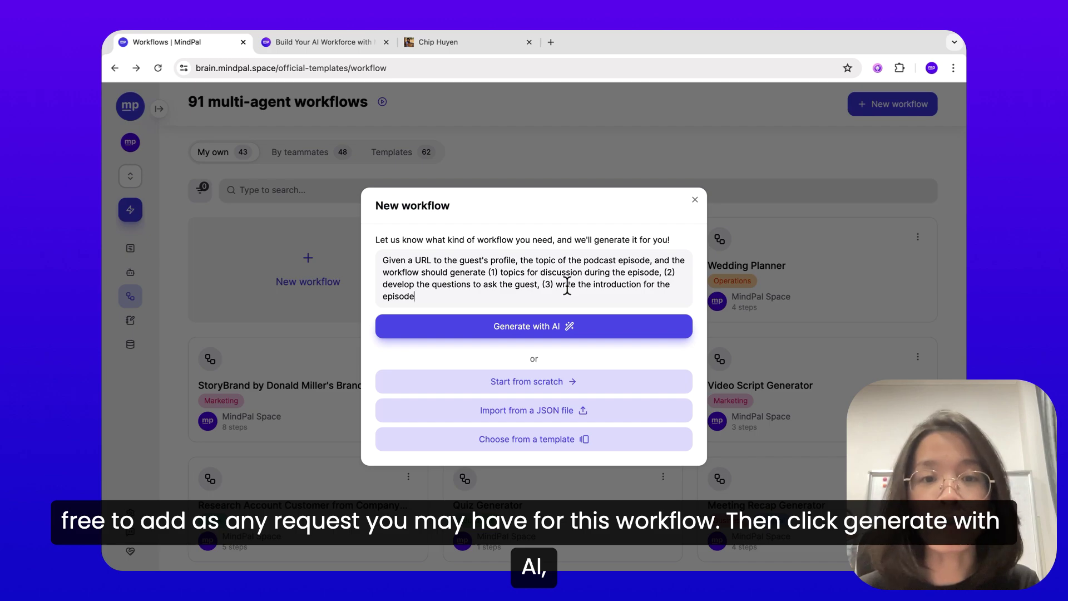
Step: Generate the Podcast Episode Planning Workflow with AI and review its two inputs and three steps
click(592, 327)
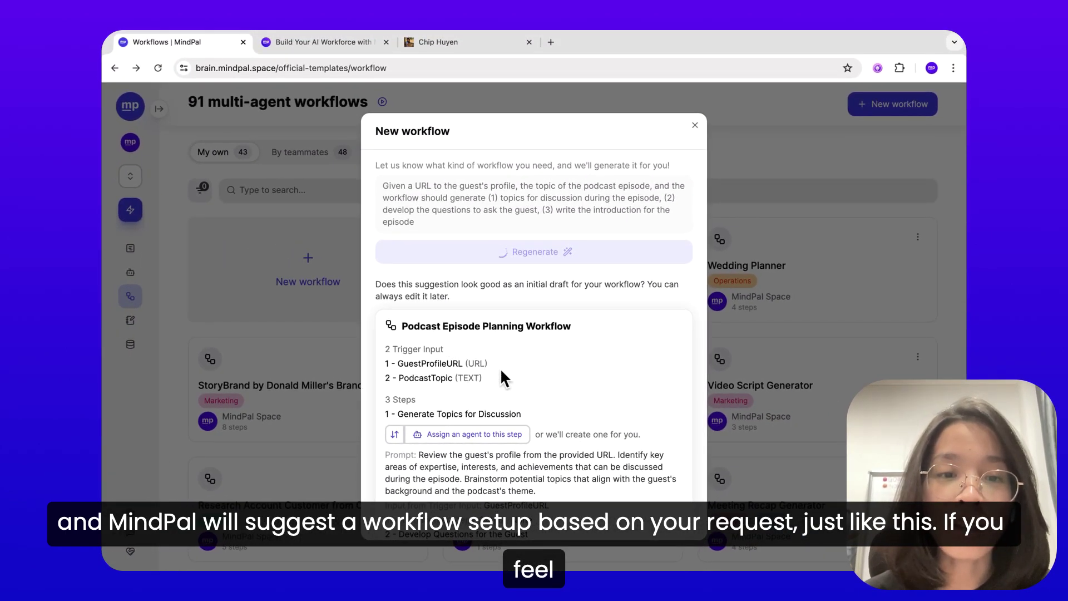
scroll(499, 368, down, 2)
scroll(517, 389, down, 3)
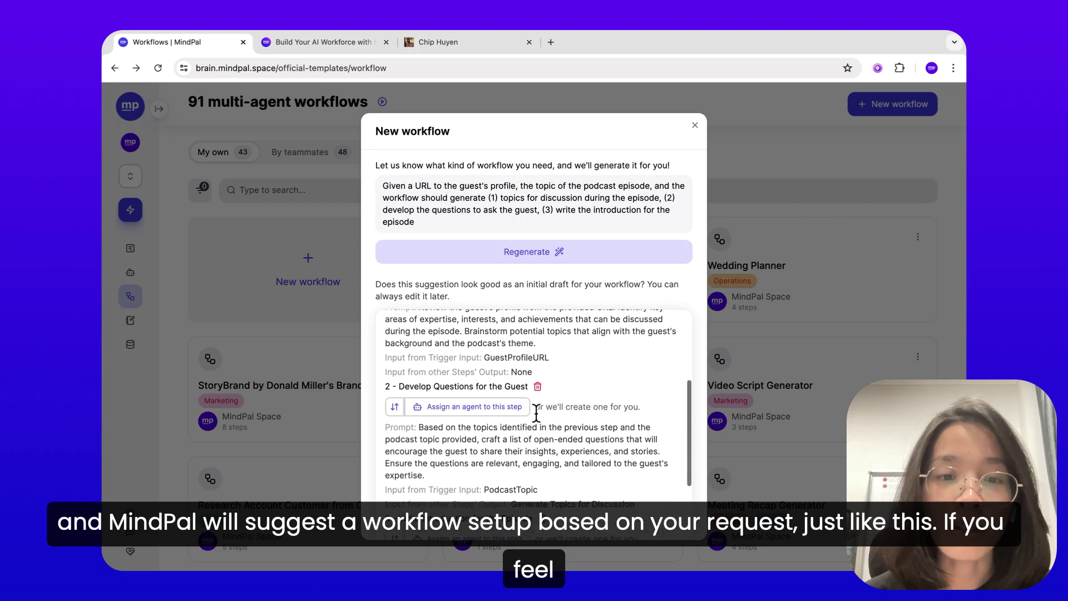
scroll(536, 412, down, 3)
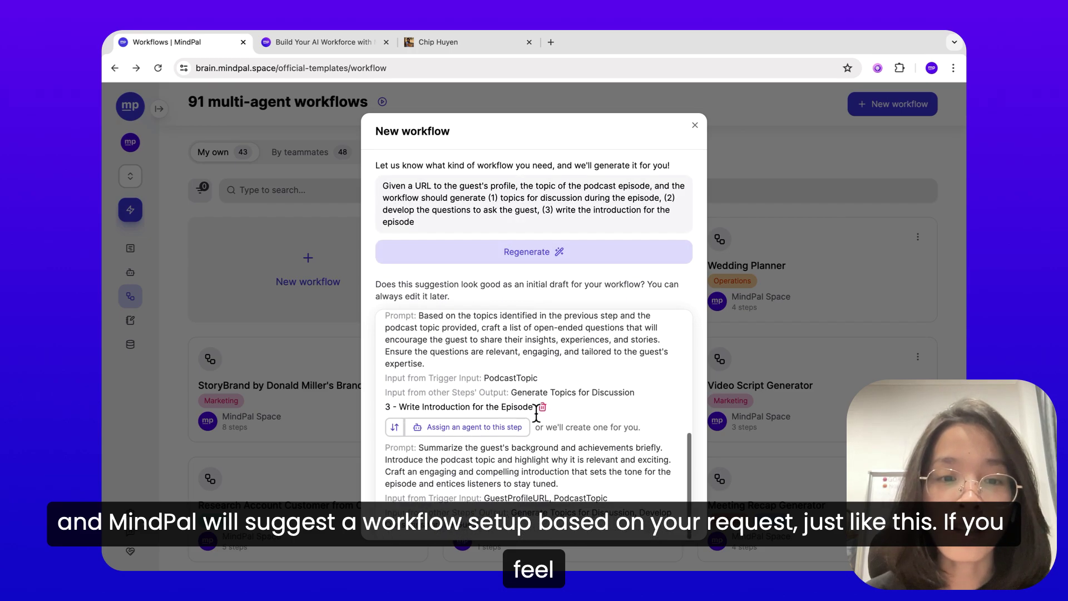
scroll(536, 412, up, 8)
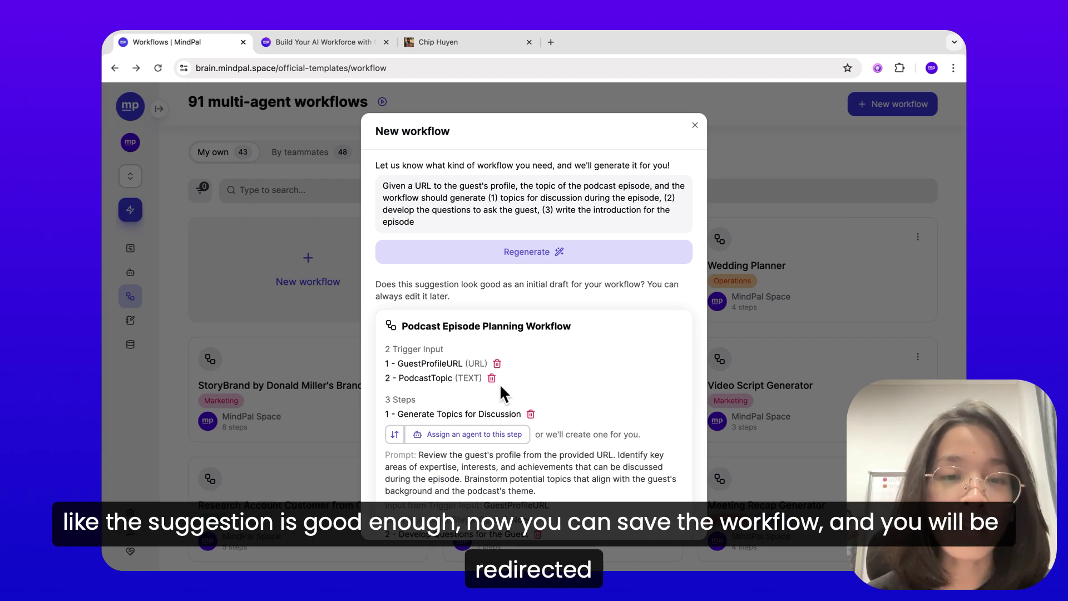
scroll(584, 294, down, 5)
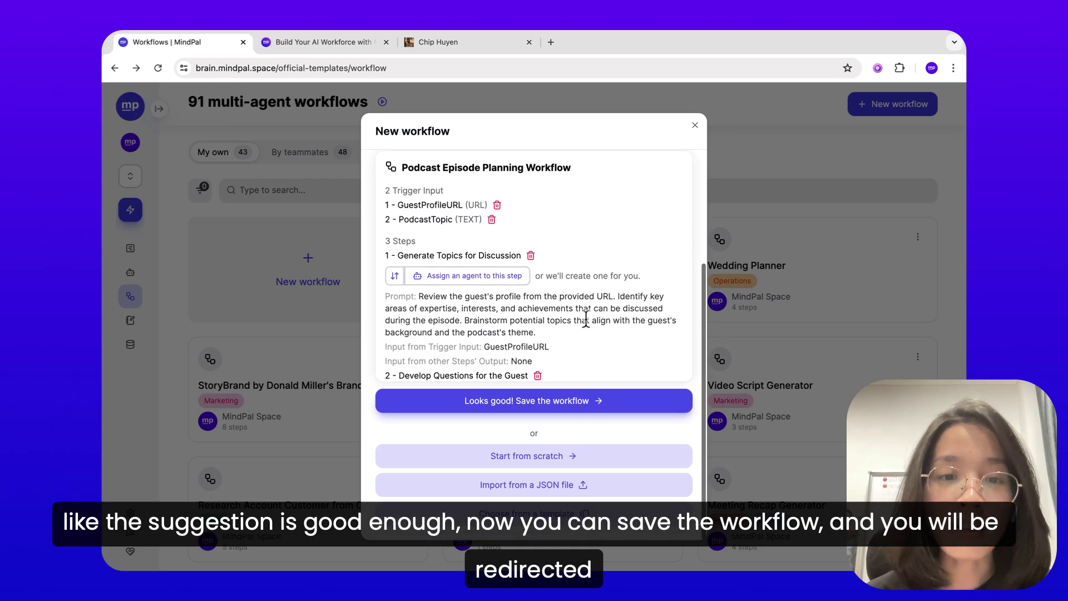
Step: Save the suggested workflow and rename its inputs to 'Guest Profile URL' and 'Podcast Topic'
click(525, 402)
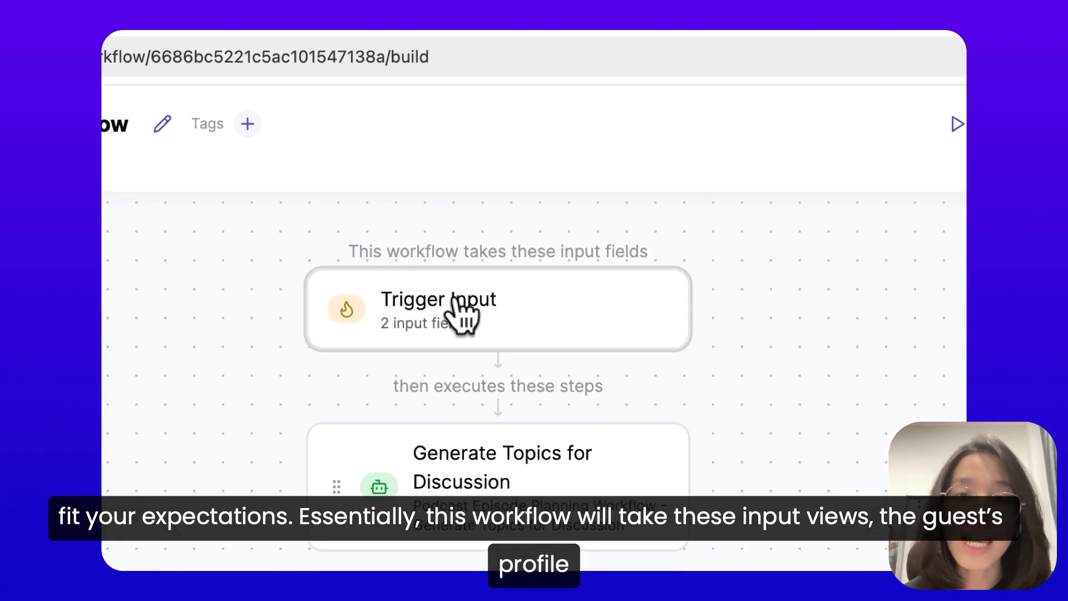
click(460, 316)
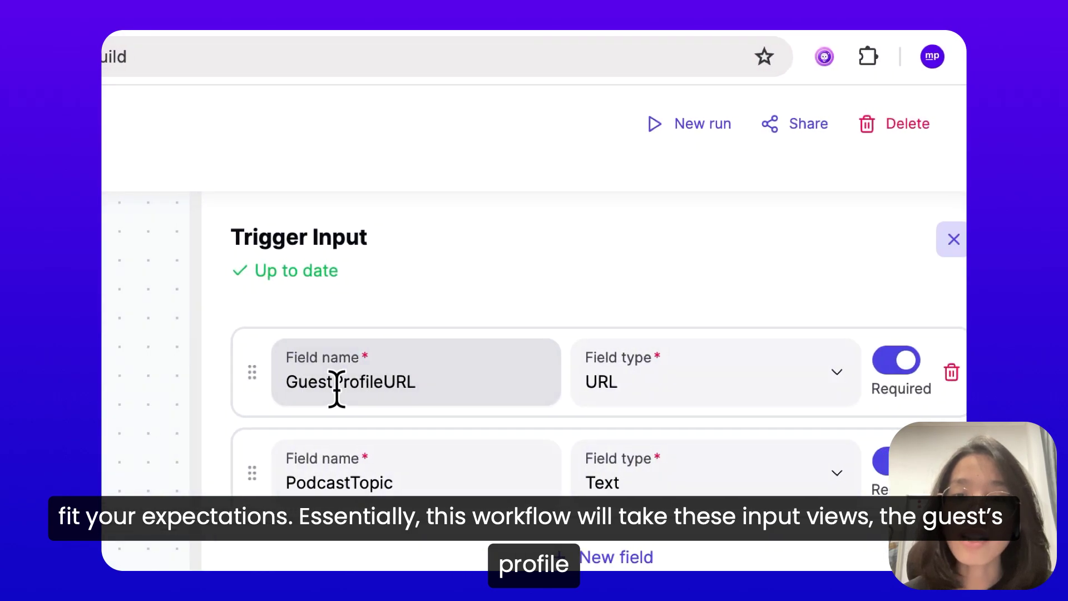
click(330, 381)
click(383, 382)
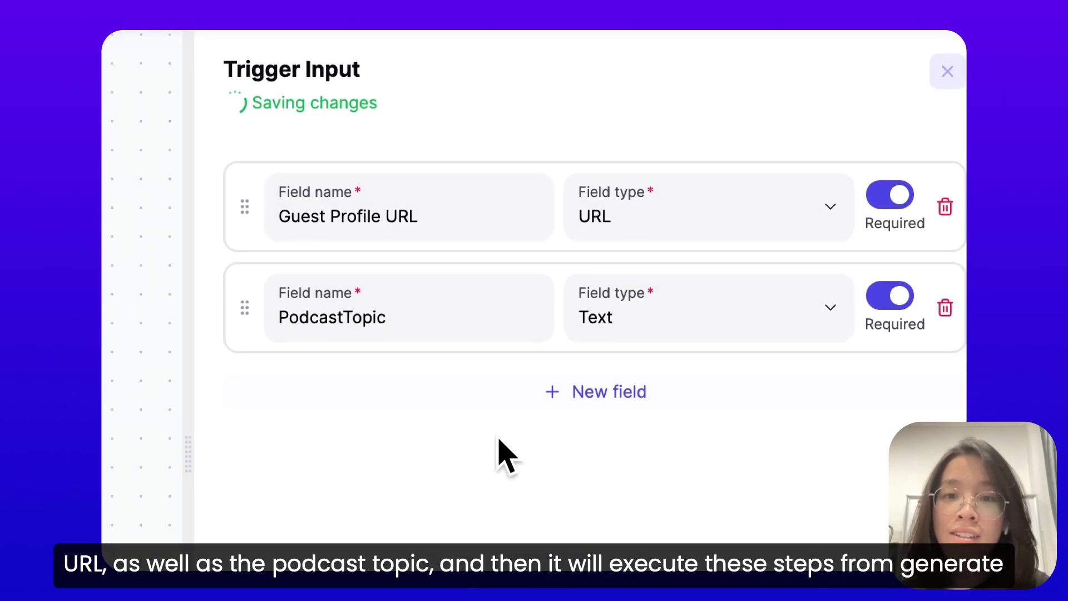
click(345, 315)
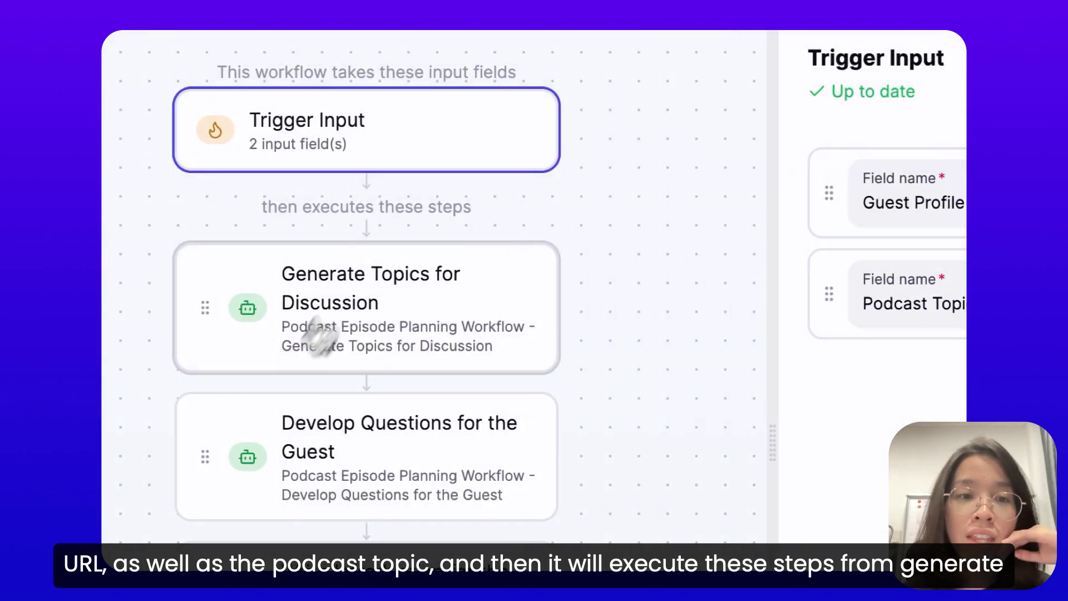
Step: Review the three workflow steps and return to Generate Topics for Discussion
click(383, 292)
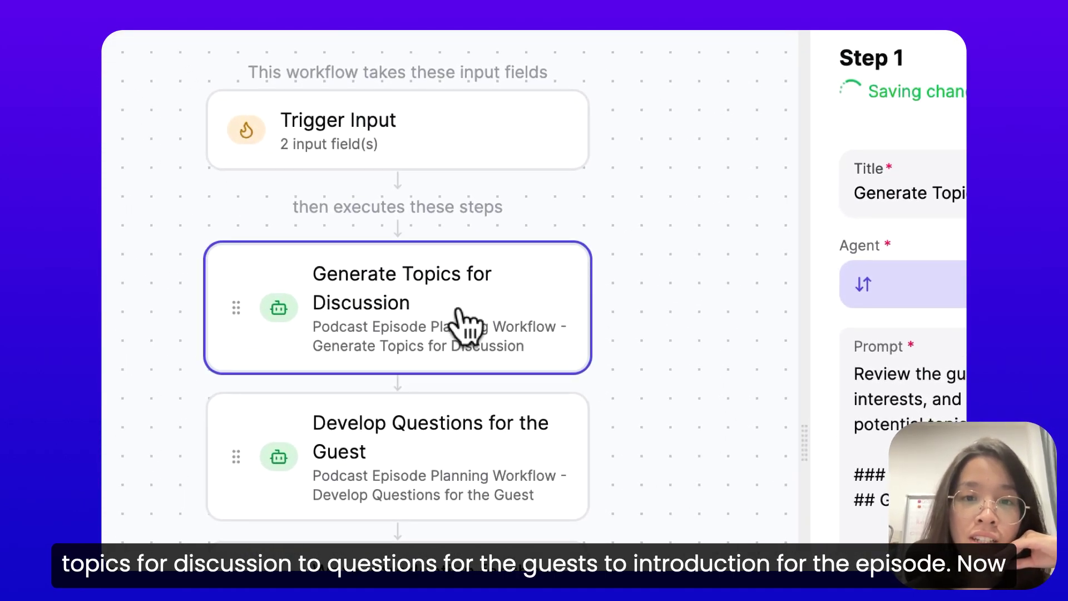
click(453, 450)
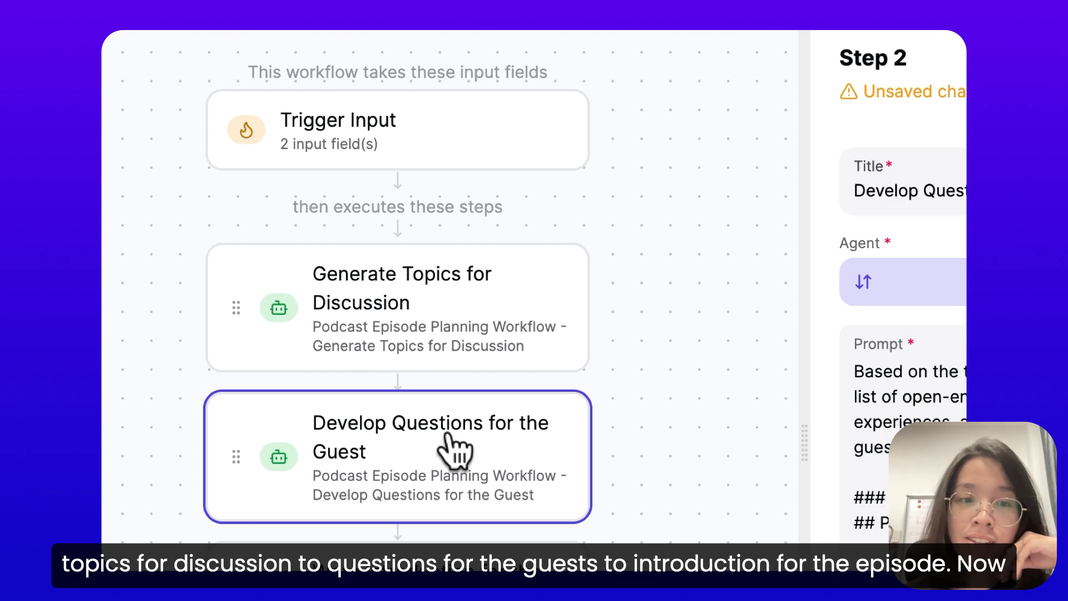
click(441, 291)
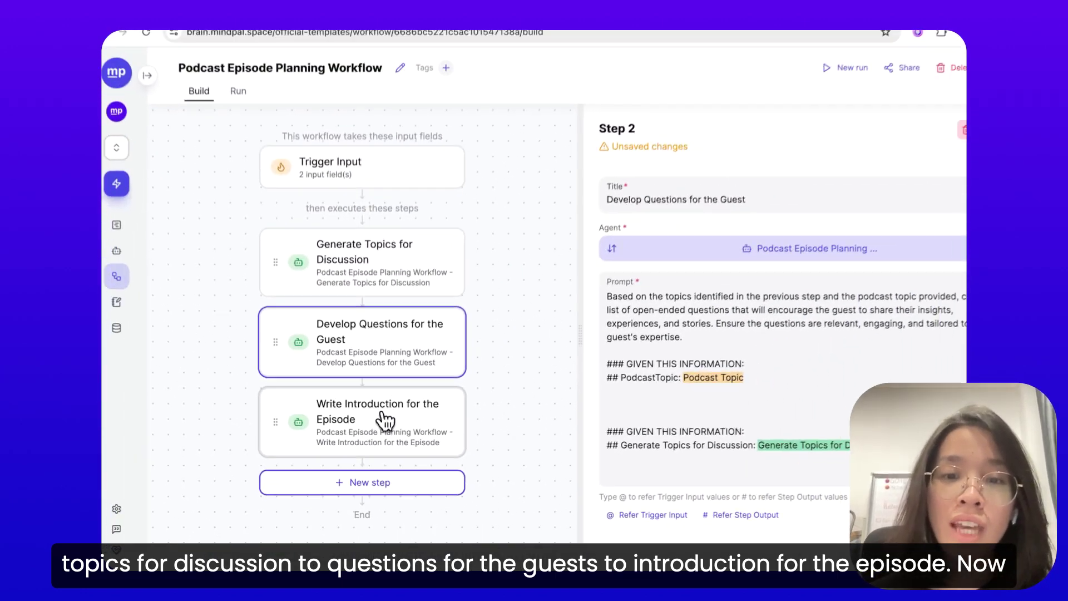
click(385, 261)
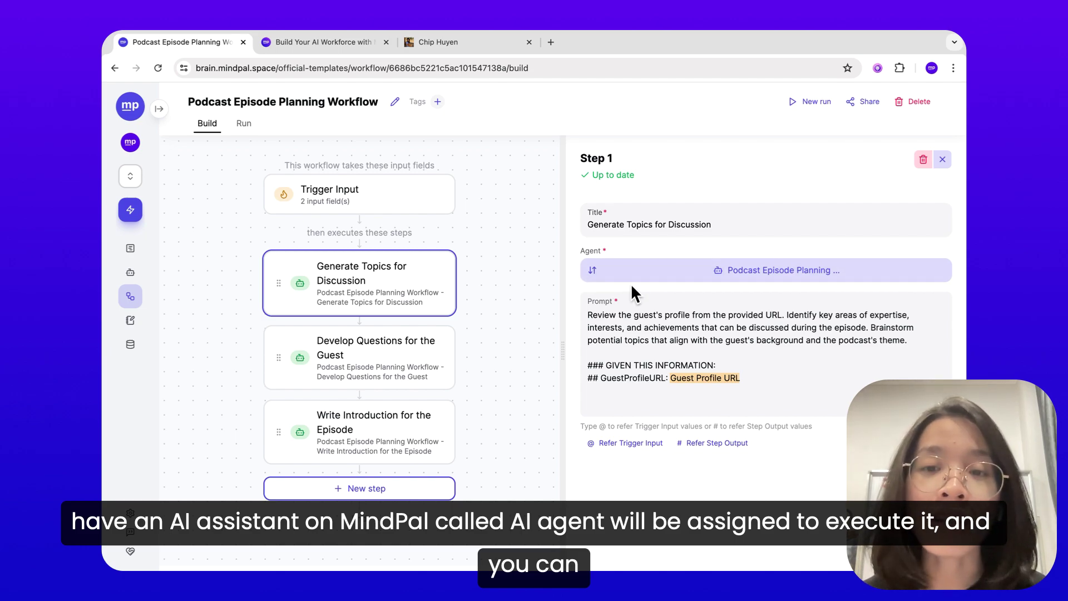
Step: Enhance the step agent's background to an Excellent rating and expand its Knowledge sources
click(664, 273)
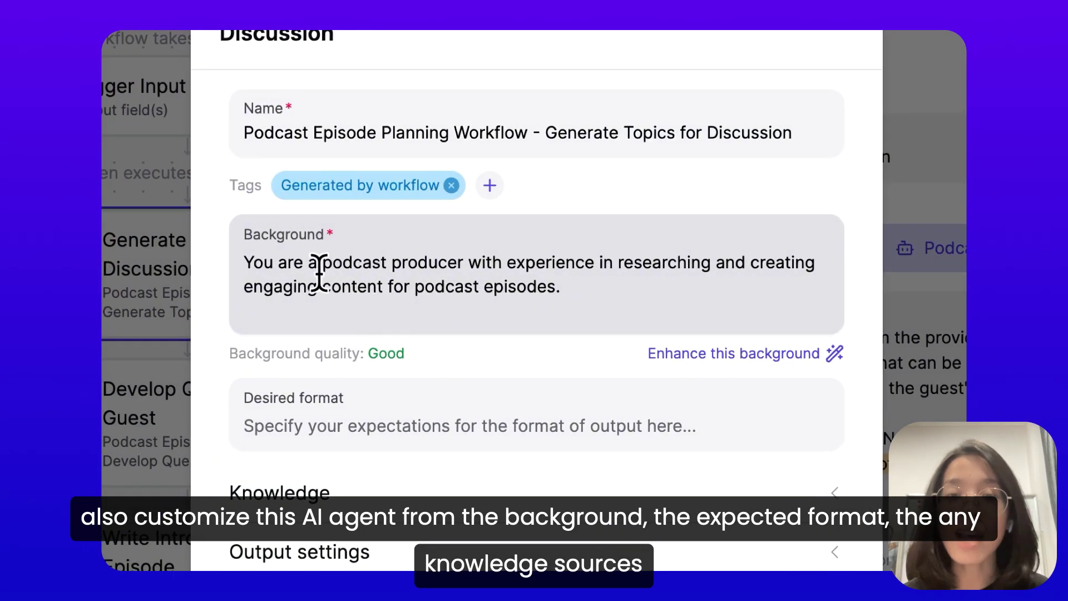
click(734, 356)
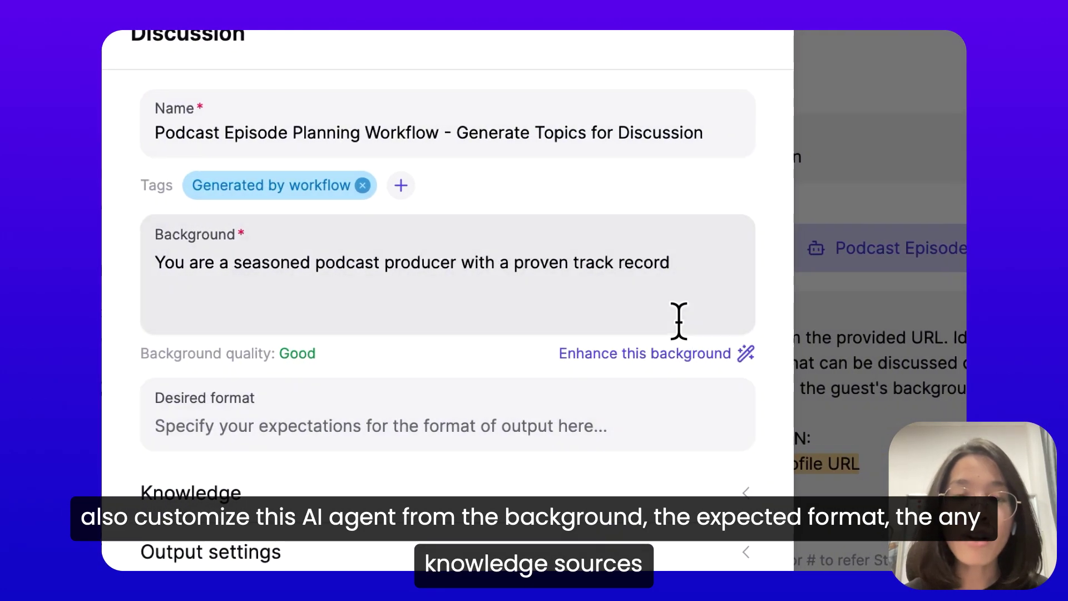
scroll(362, 317, down, 3)
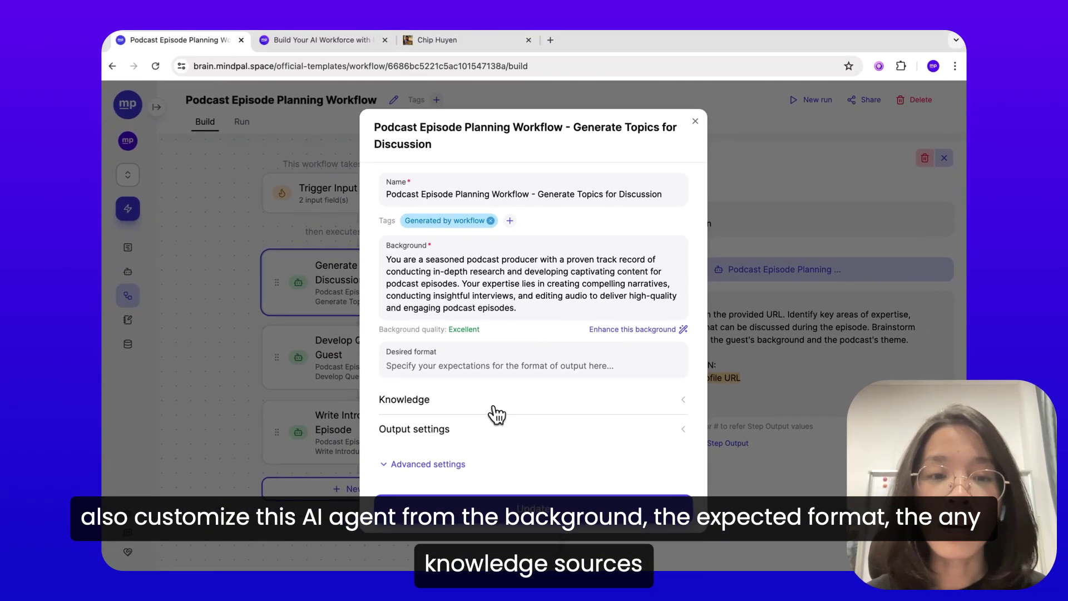
click(378, 389)
scroll(387, 396, down, 4)
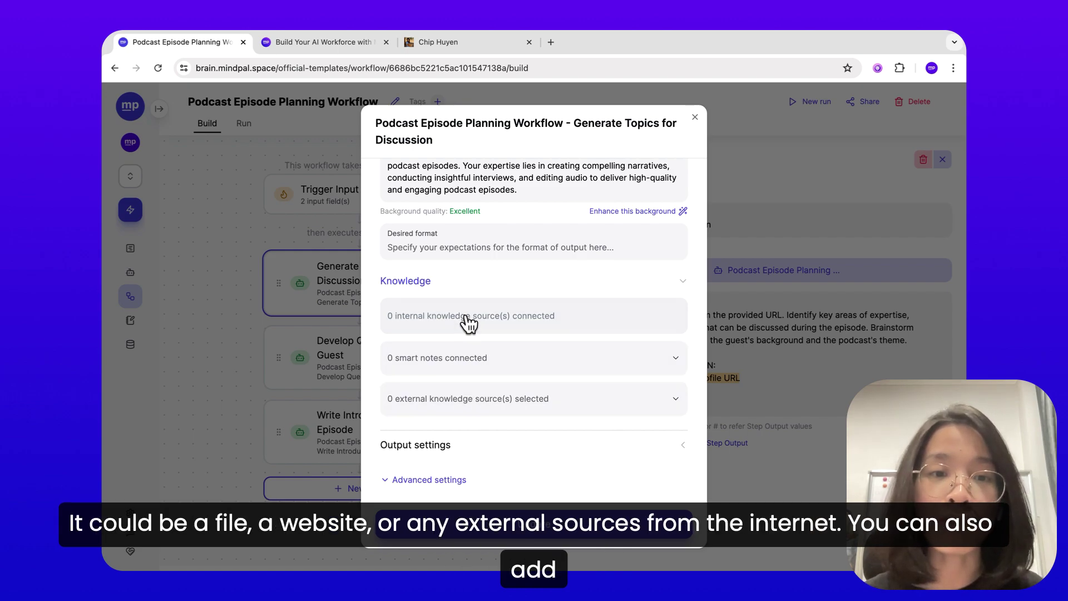
Step: Browse the available external knowledge sources and writing styles without connecting any
click(470, 403)
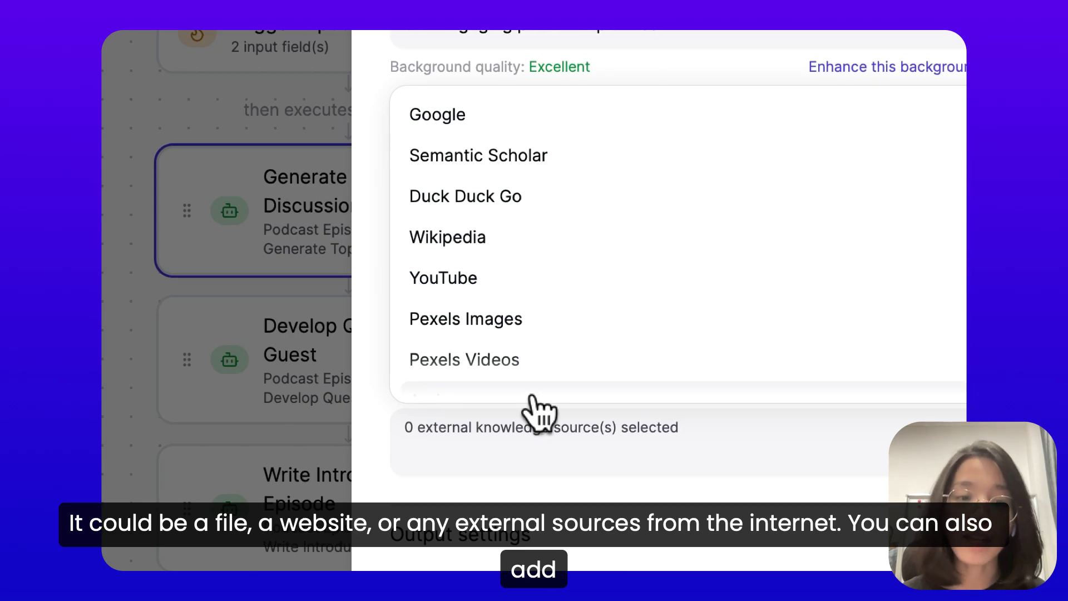
click(533, 456)
scroll(550, 453, down, 5)
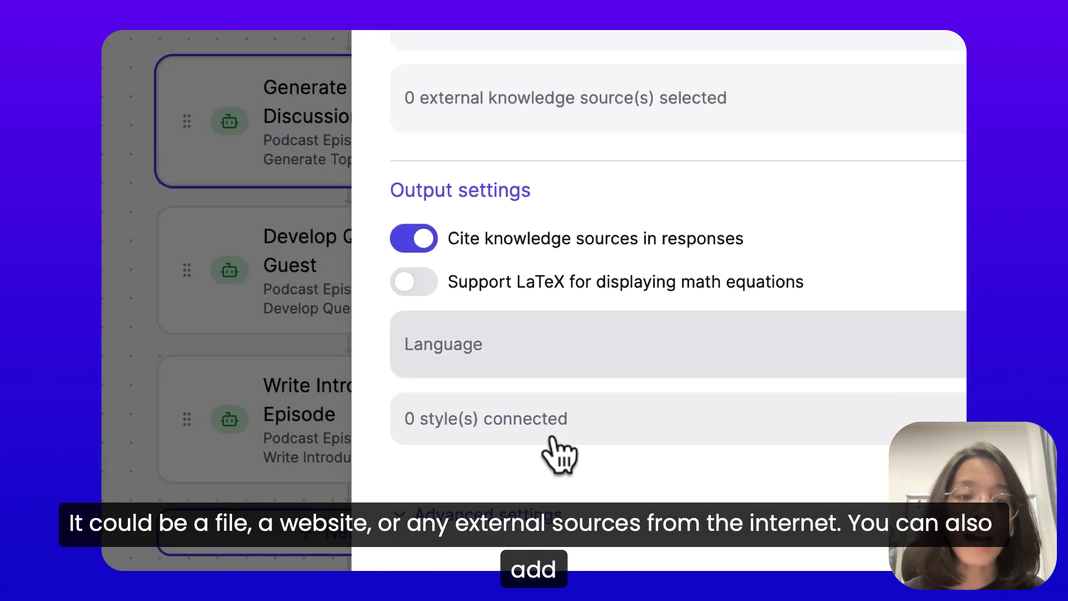
click(554, 414)
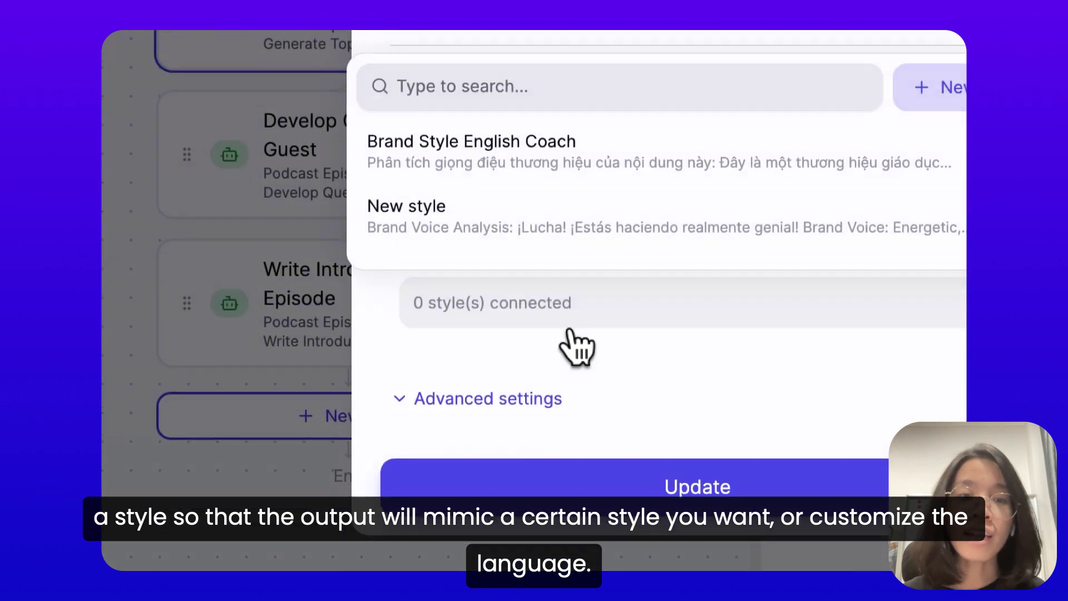
click(556, 431)
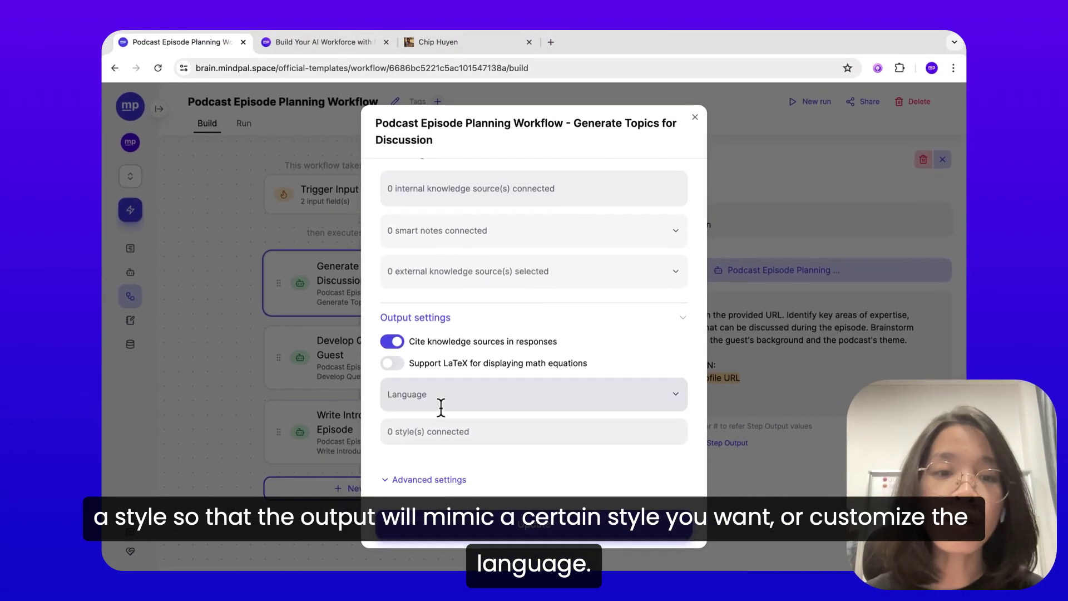
Step: Switch the agent's model to Claude 3.5 Sonnet, keeping 2000 max tokens and temperature 0,3
click(440, 467)
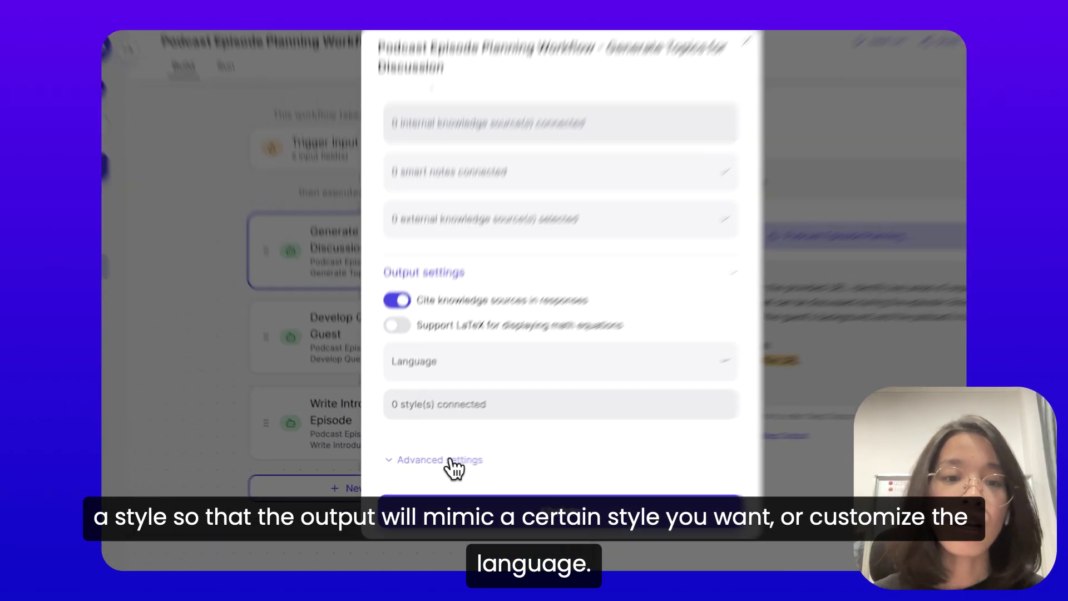
scroll(615, 408, down, 3)
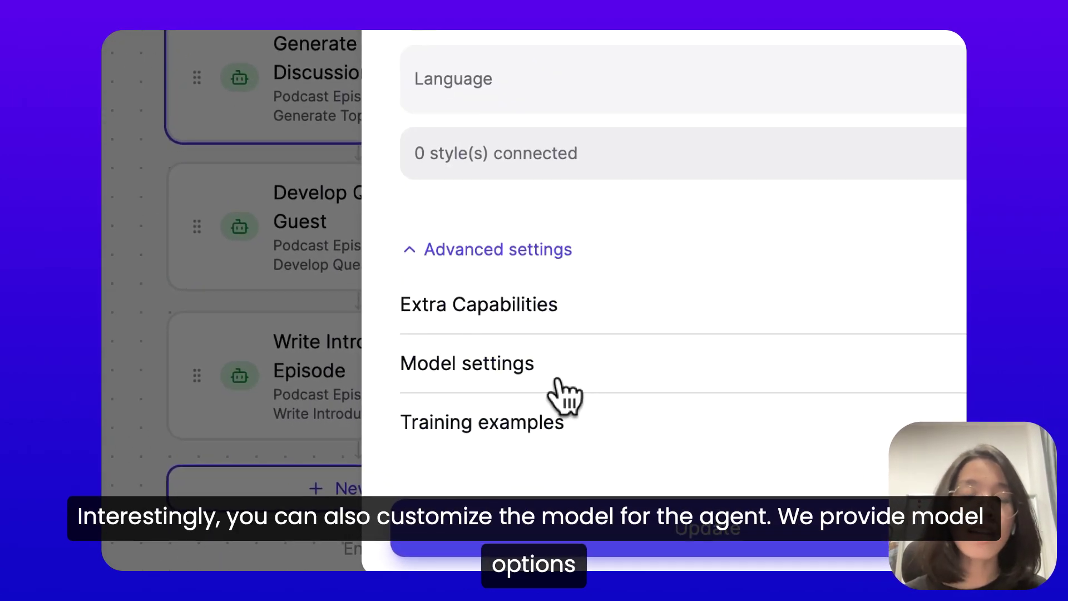
click(549, 384)
scroll(562, 395, down, 5)
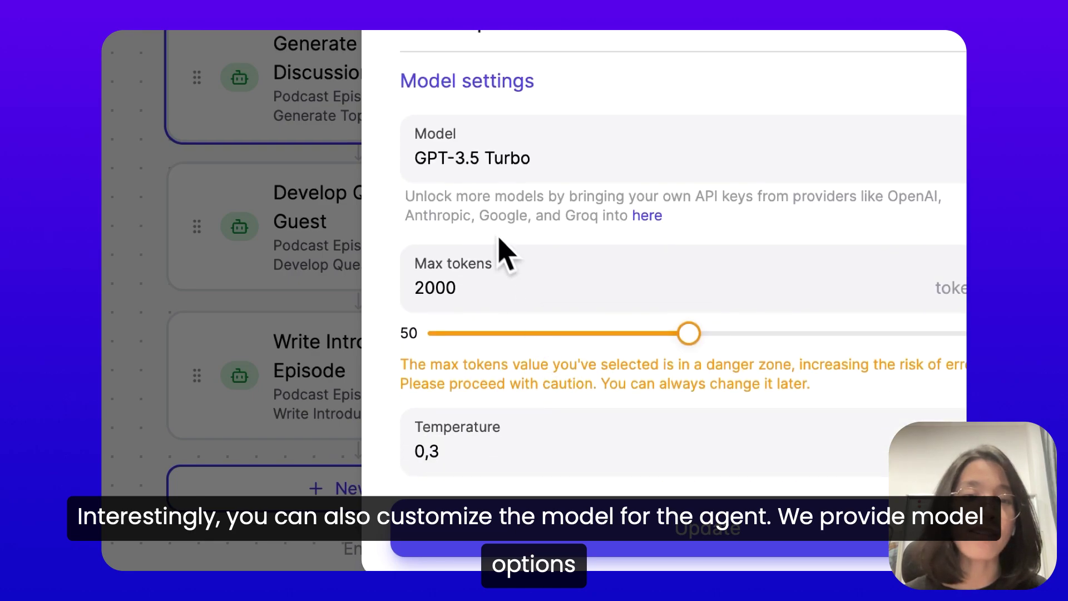
scroll(567, 206, down, 2)
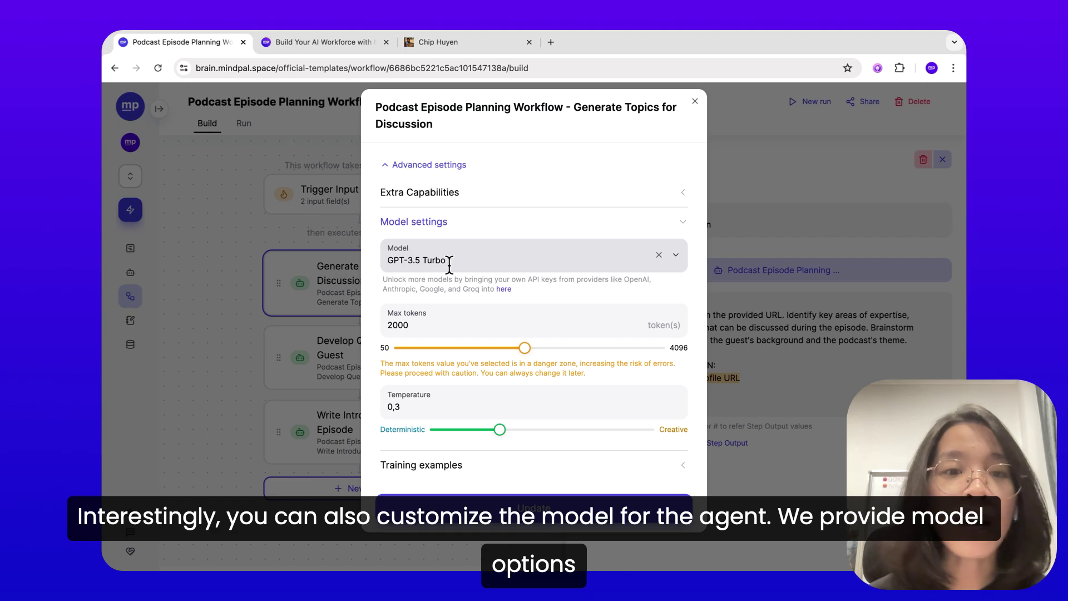
click(449, 260)
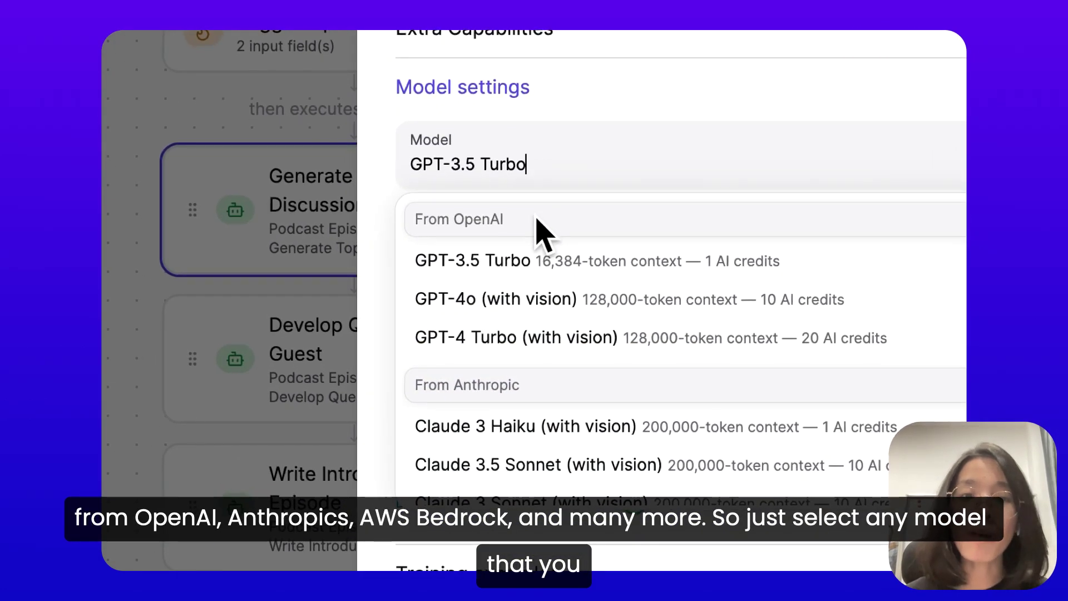
scroll(529, 389, down, 3)
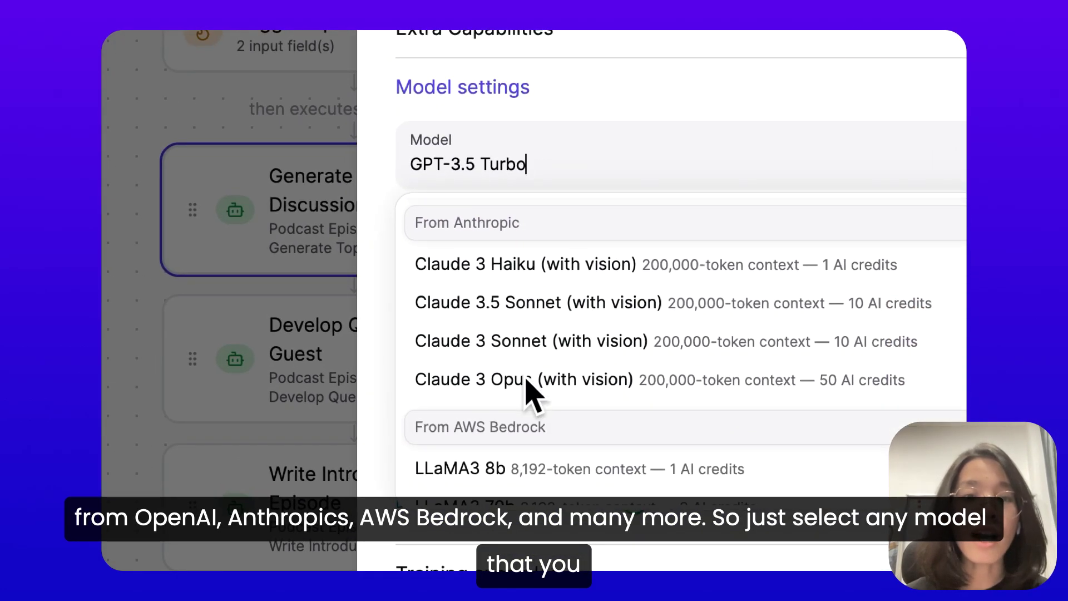
scroll(527, 429, up, 4)
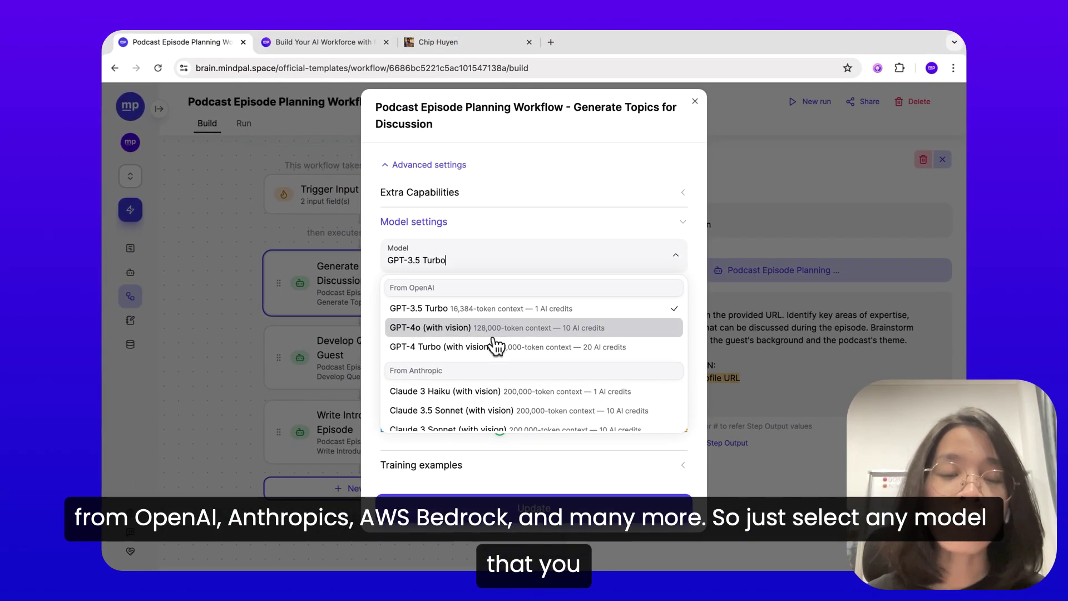
click(503, 412)
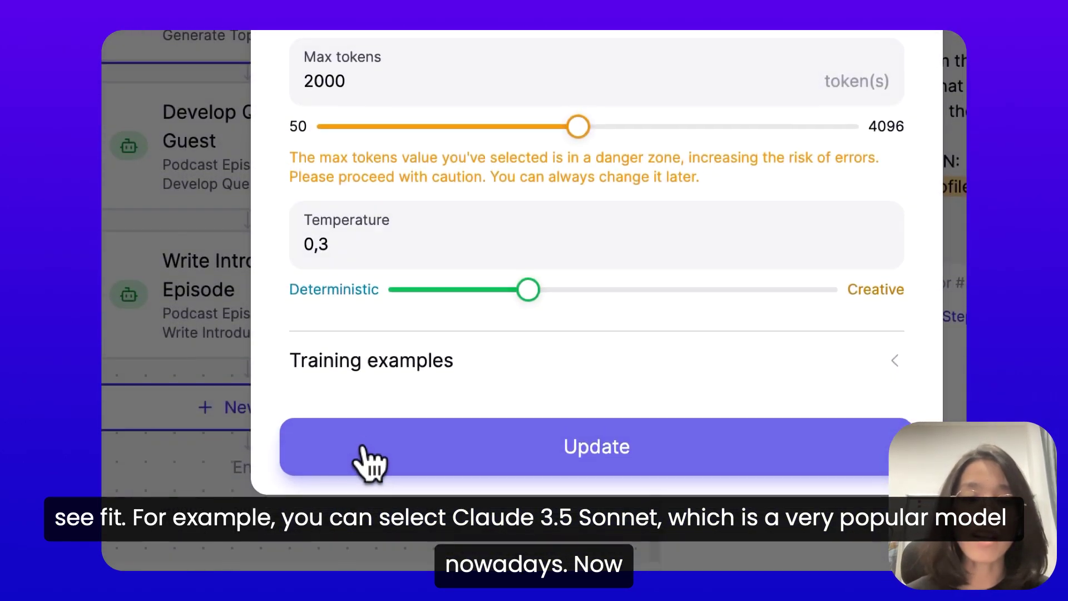
click(369, 460)
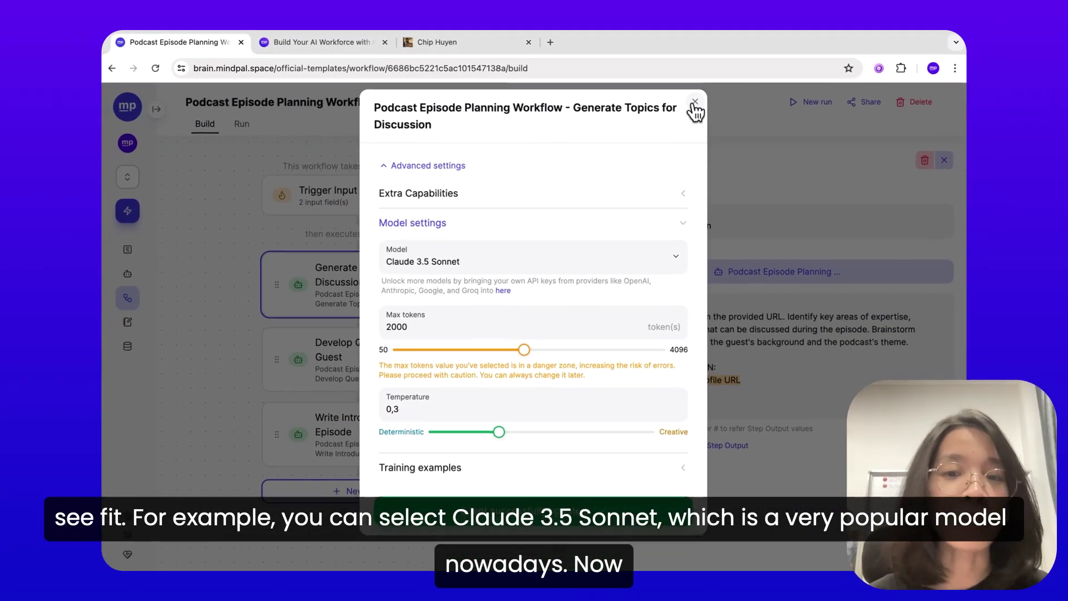
Step: Close the agent editor and open a new single run, after checking the CSV bulk-run option
click(758, 168)
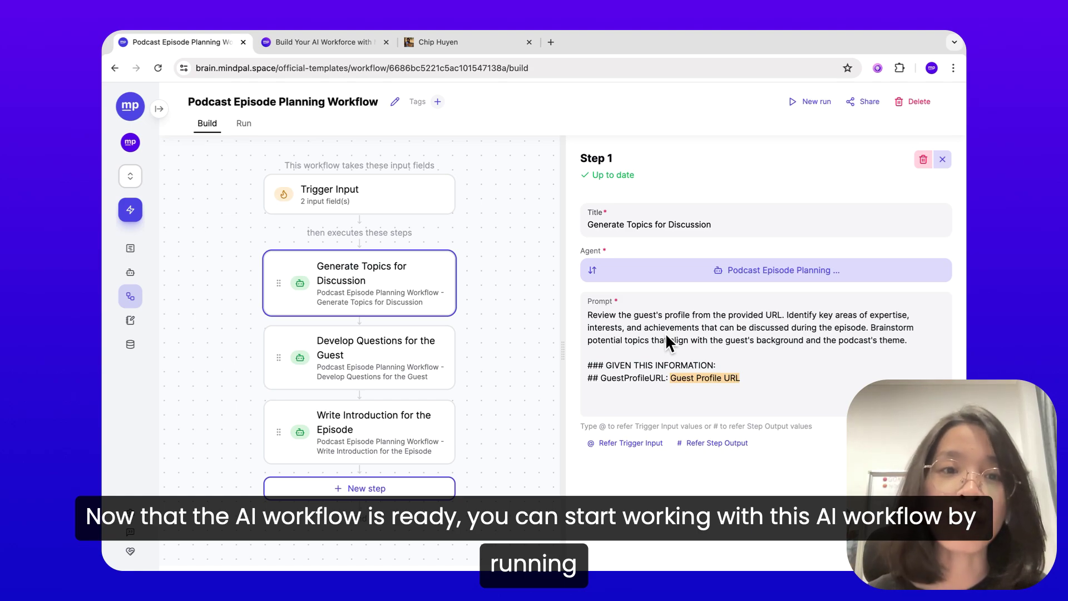
click(805, 106)
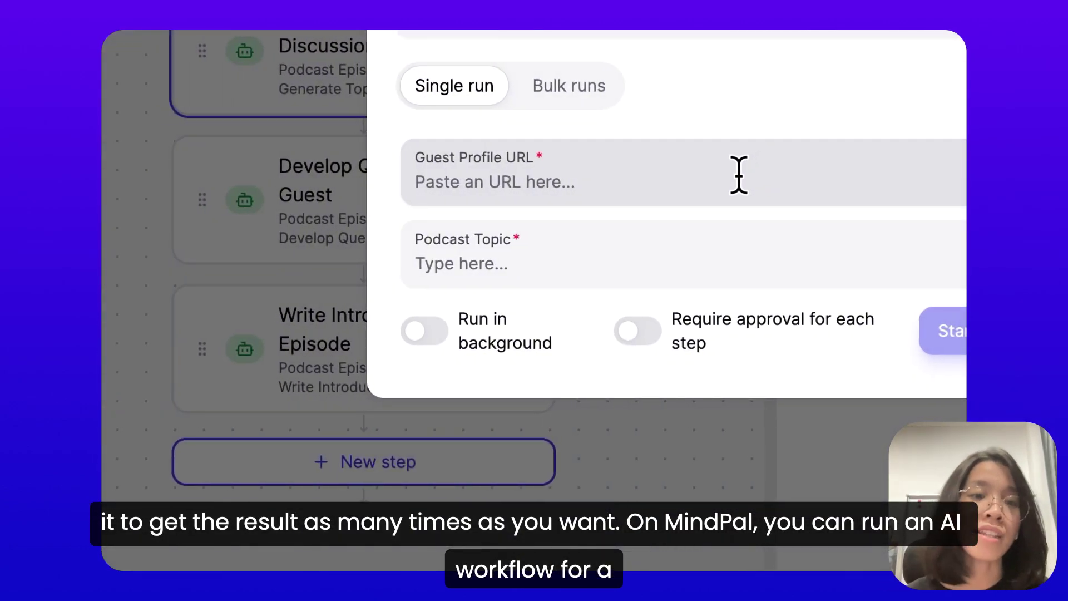
click(738, 176)
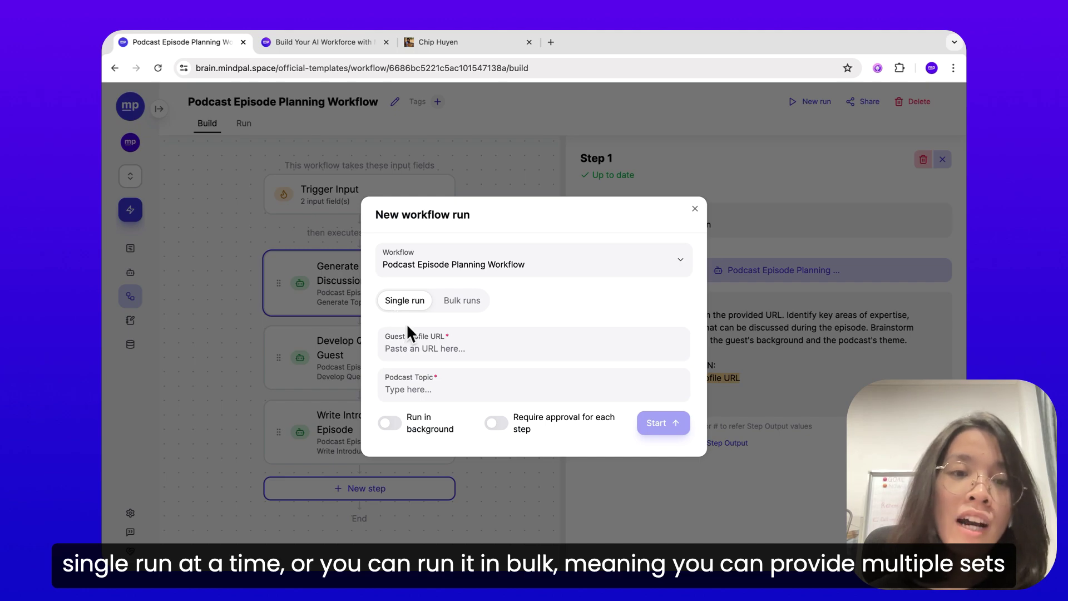
click(447, 305)
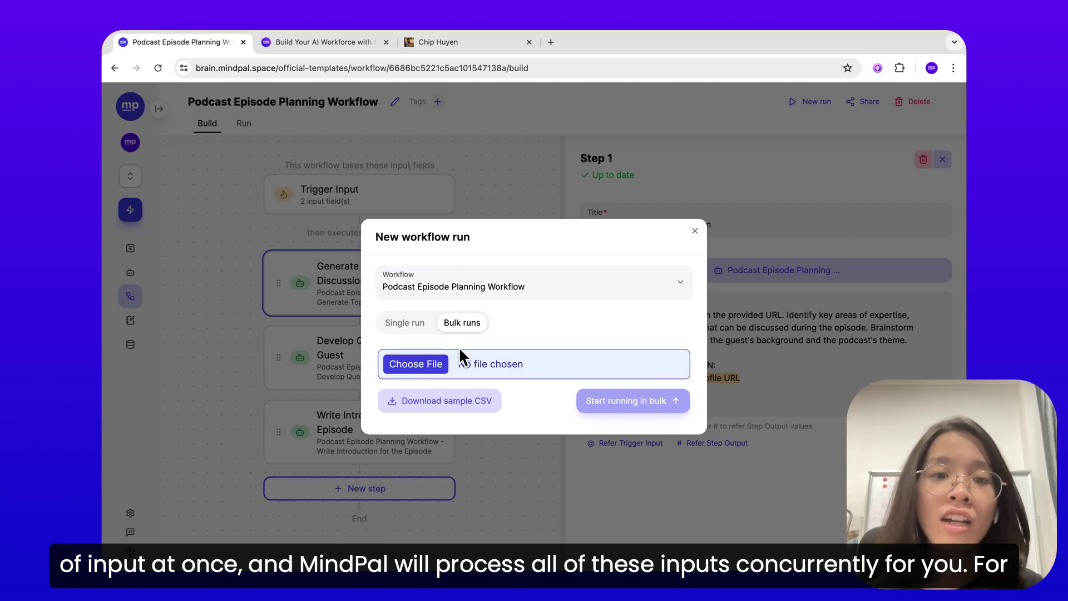
click(406, 323)
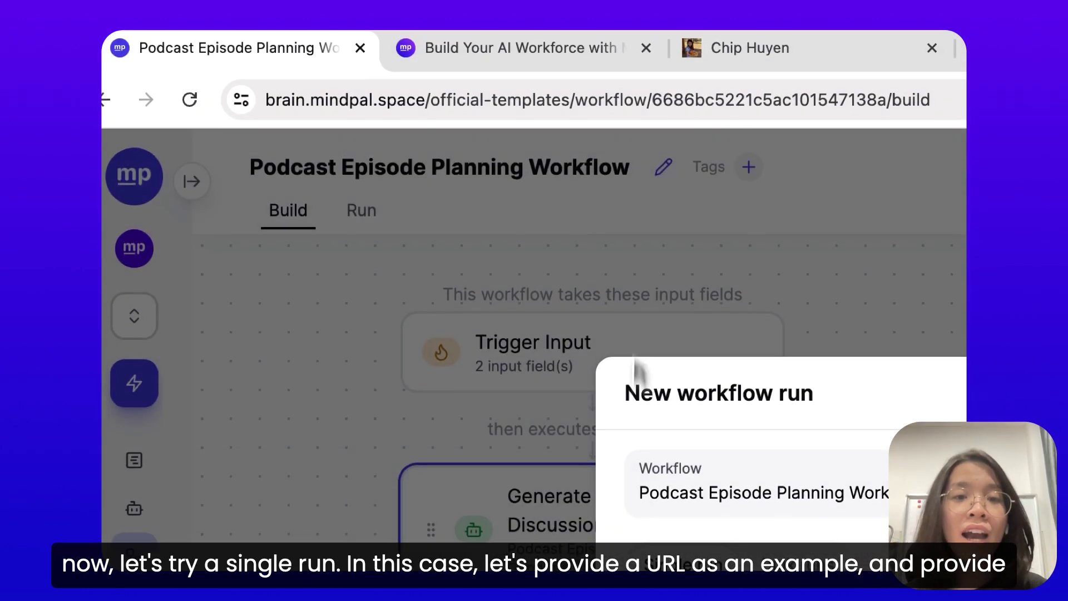
Step: Paste the guest's website as Guest Profile URL and enter topic 'Develop applications on top of LLMs'
click(756, 55)
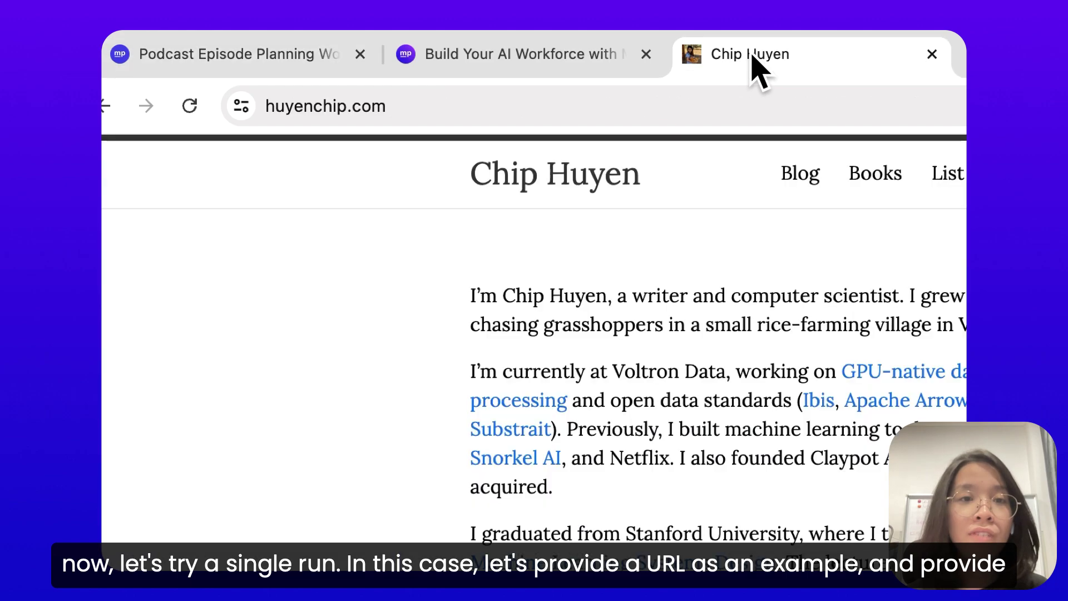
click(734, 105)
key(ctrl+c)
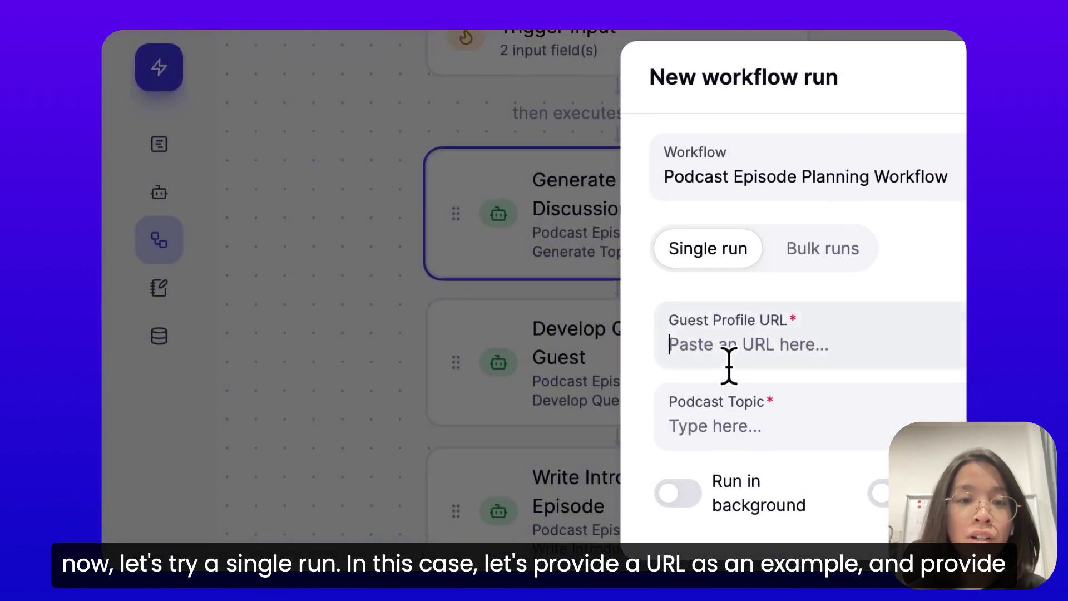
click(745, 473)
key(ctrl+v)
click(362, 382)
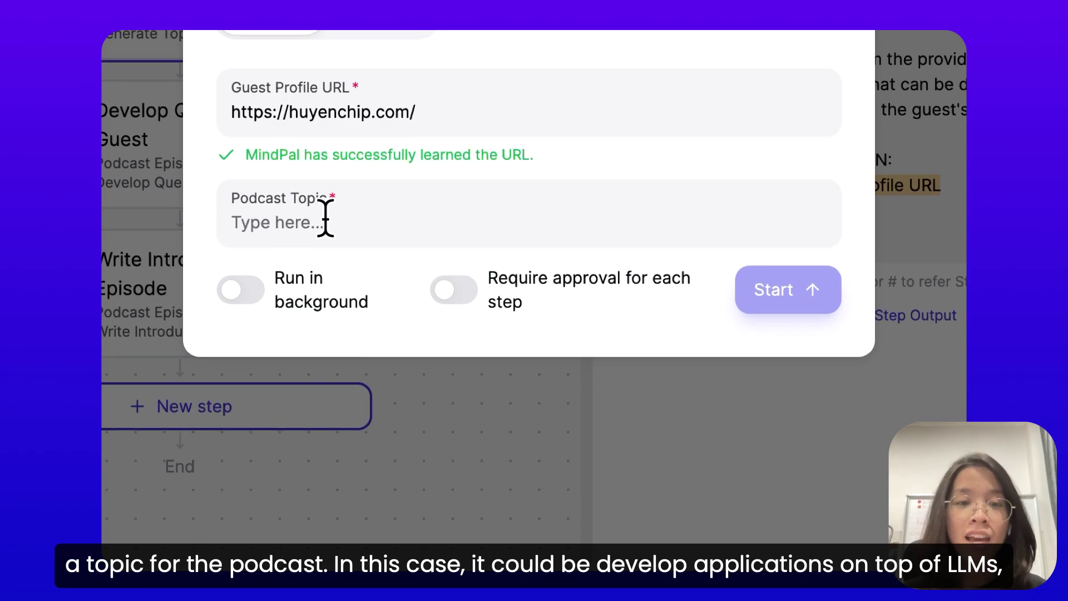
text(Develop )
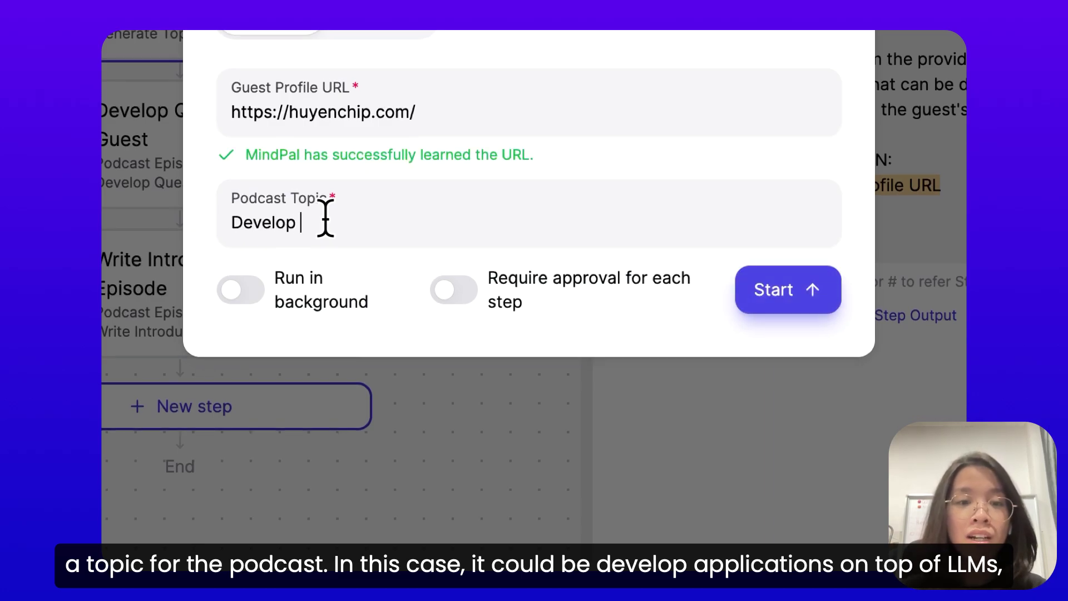
text(applications on to)
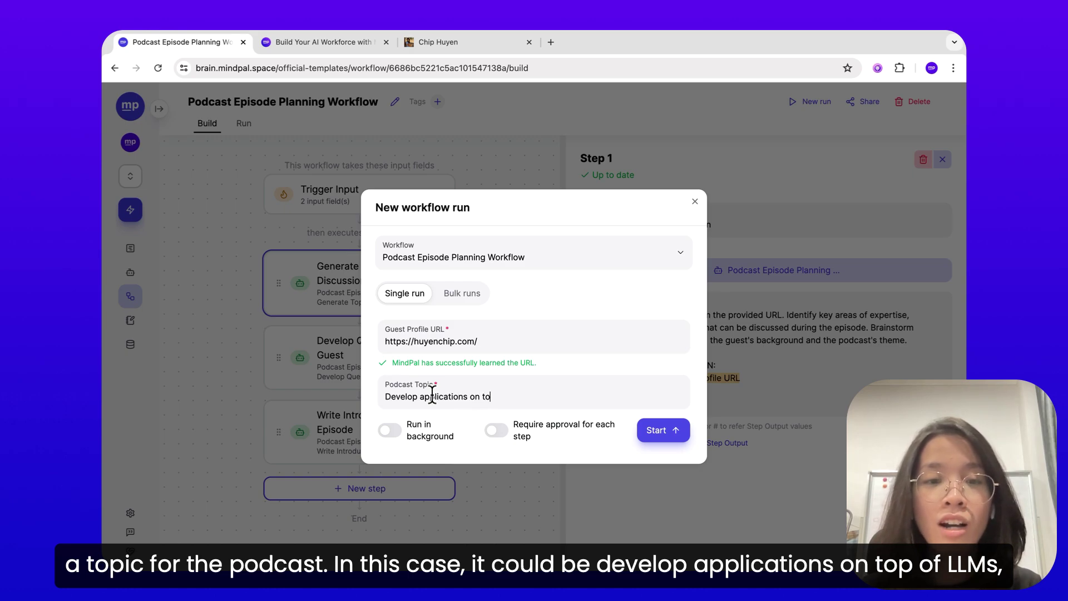
text(p of LLMs)
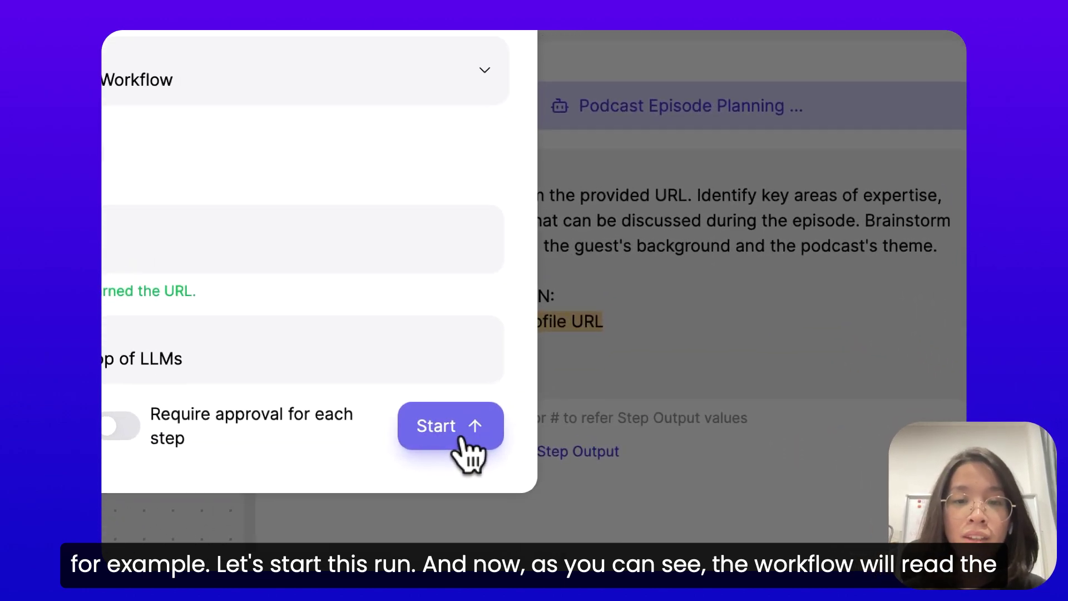
Step: Start the workflow run and scroll through the generated discussion topics
click(461, 440)
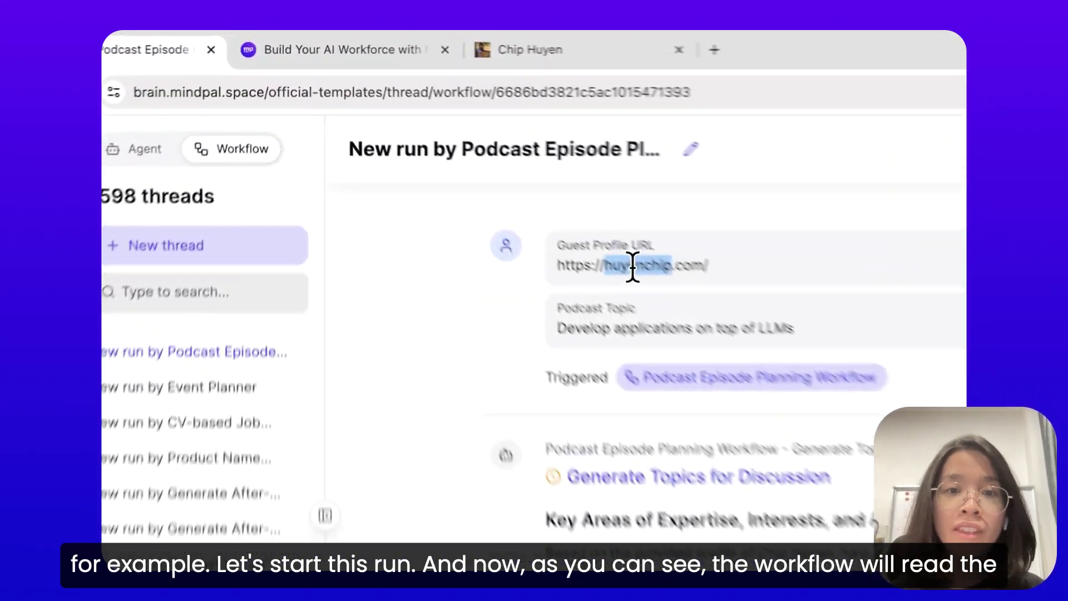
triple_click(560, 217)
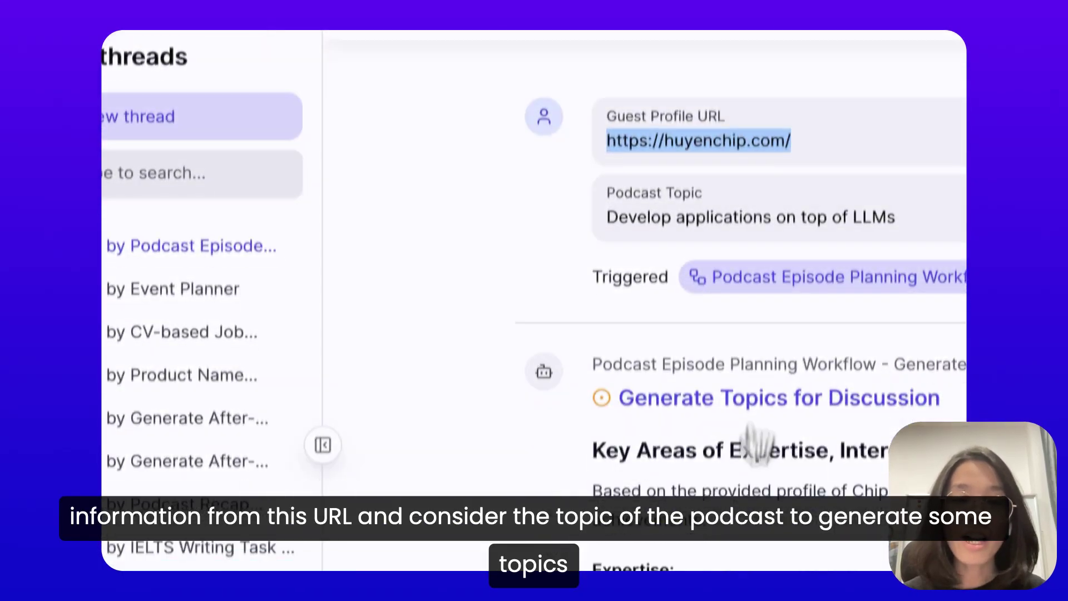
scroll(756, 595, down, 2)
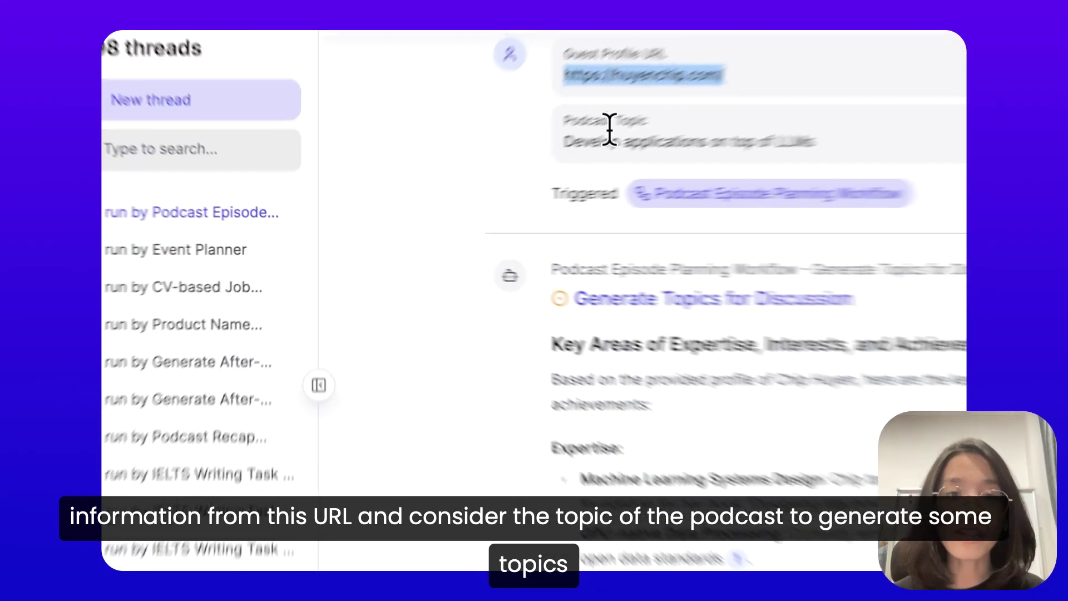
scroll(506, 267, down, 2)
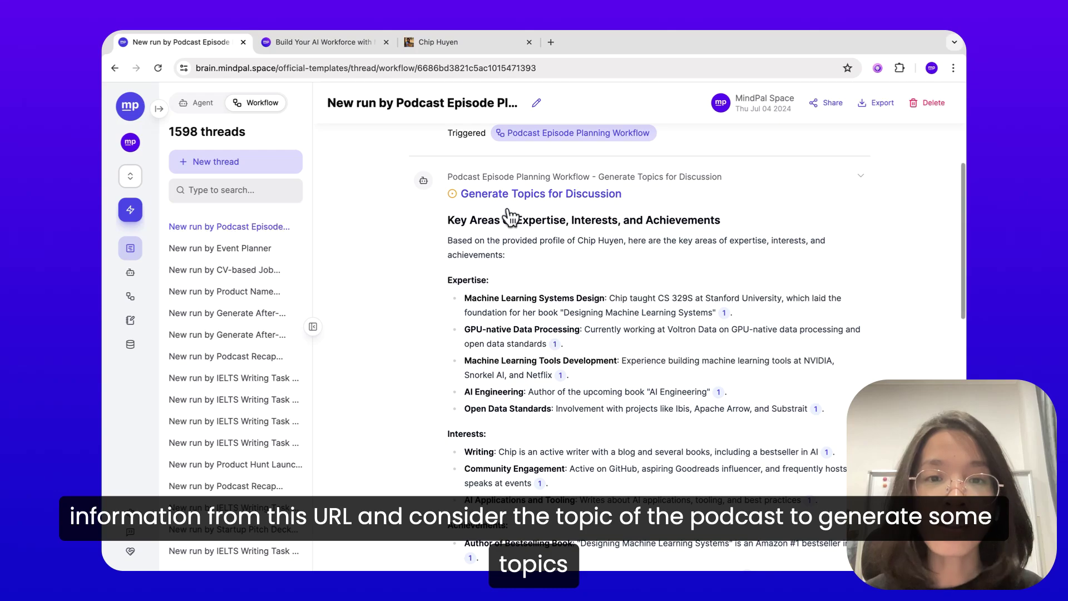
scroll(544, 268, down, 3)
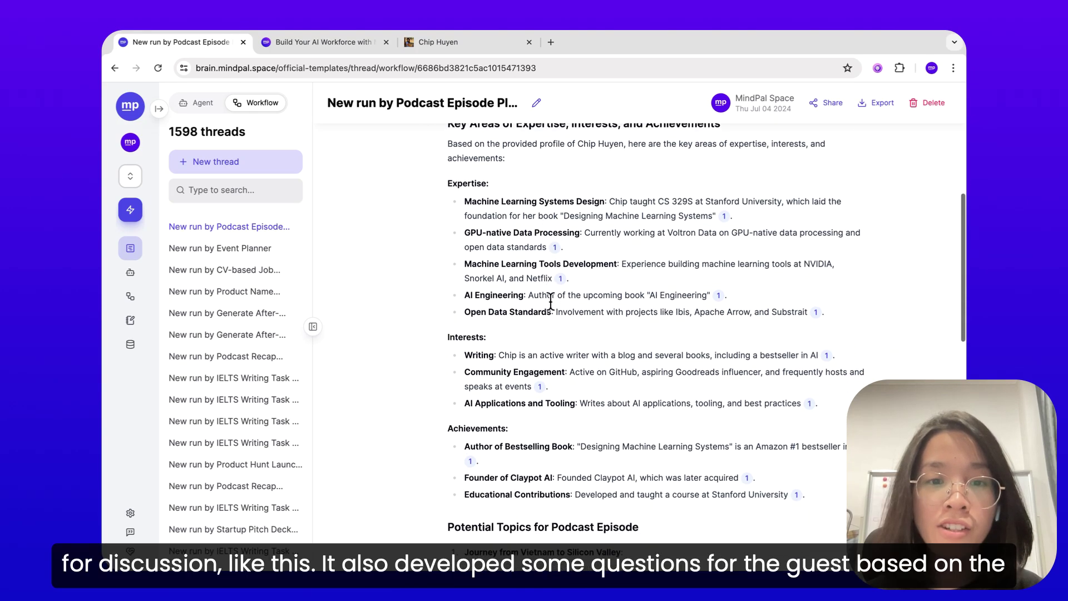
scroll(550, 323, down, 5)
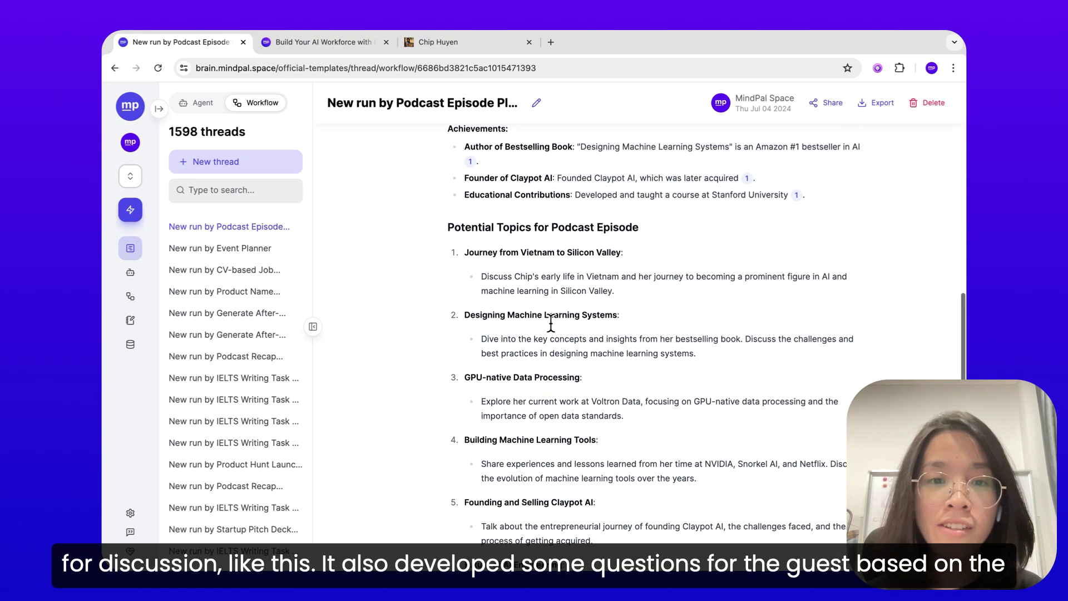
scroll(561, 332, down, 7)
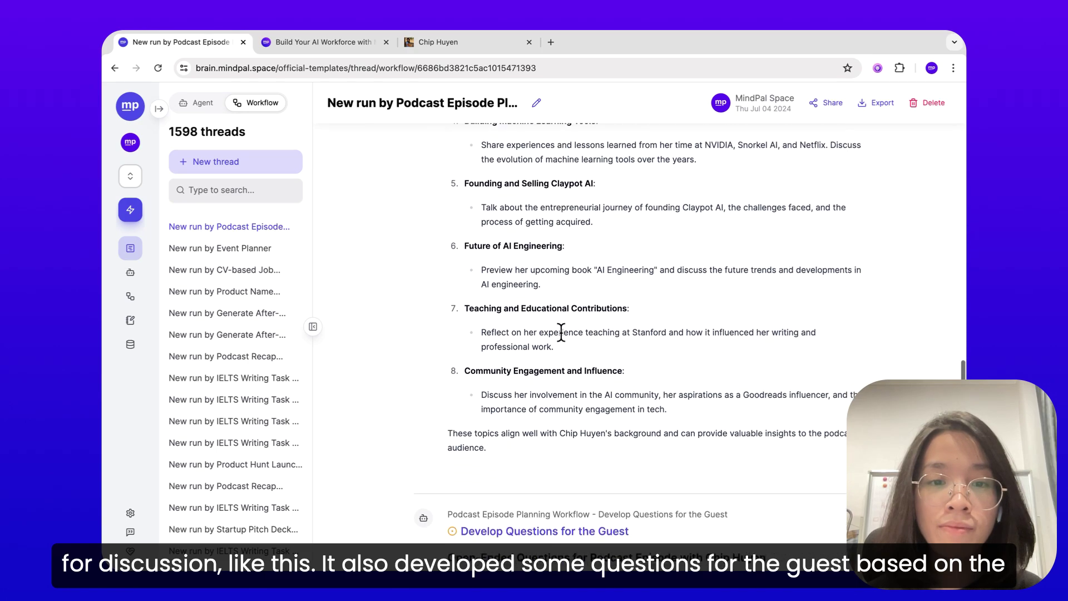
scroll(561, 332, down, 4)
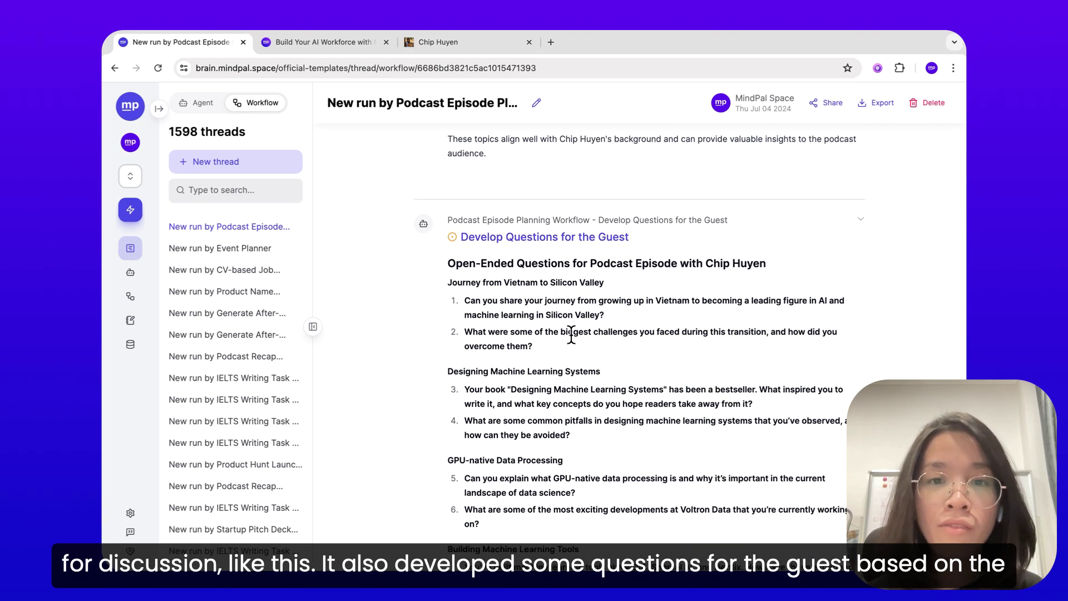
scroll(569, 331, down, 2)
scroll(570, 333, down, 2)
scroll(593, 350, down, 8)
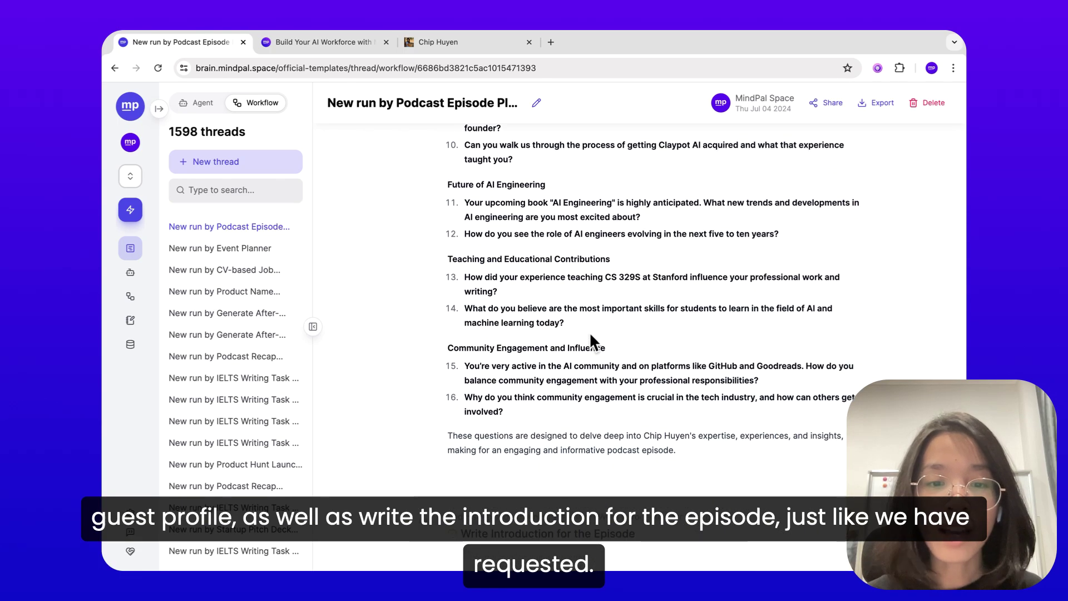
scroll(656, 410, down, 2)
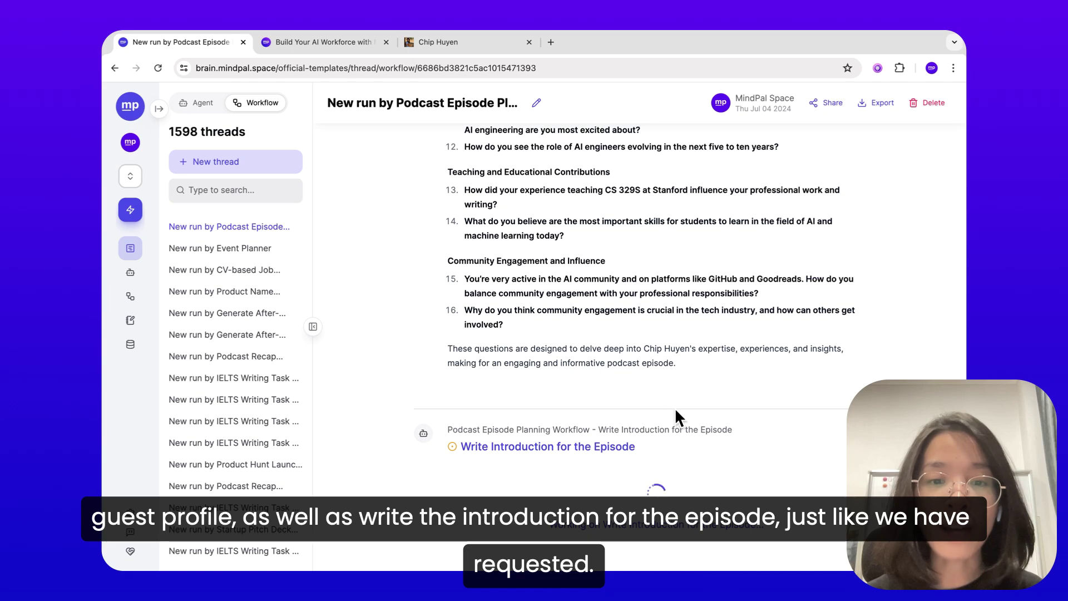
Step: Read the generated guest questions and episode introduction, then collapse the topics section
scroll(673, 422, down, 1)
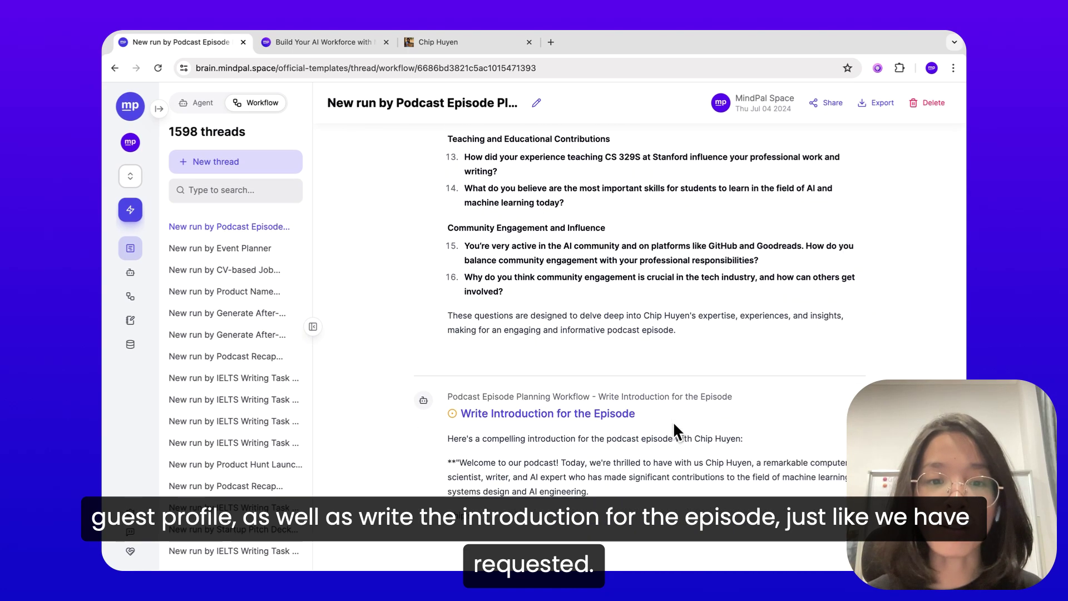
scroll(703, 385, down, 3)
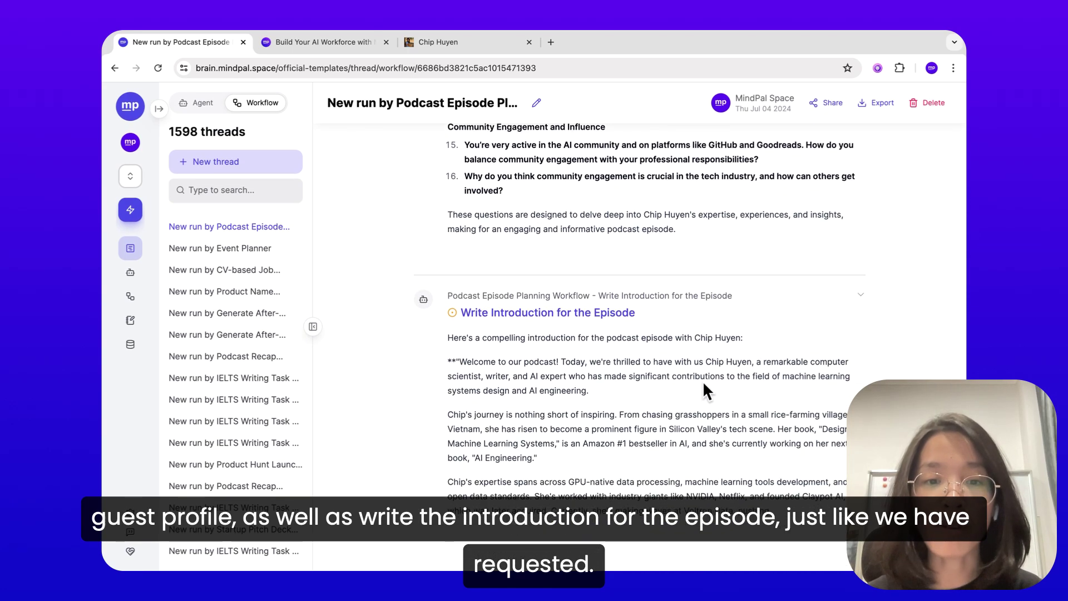
scroll(704, 384, down, 3)
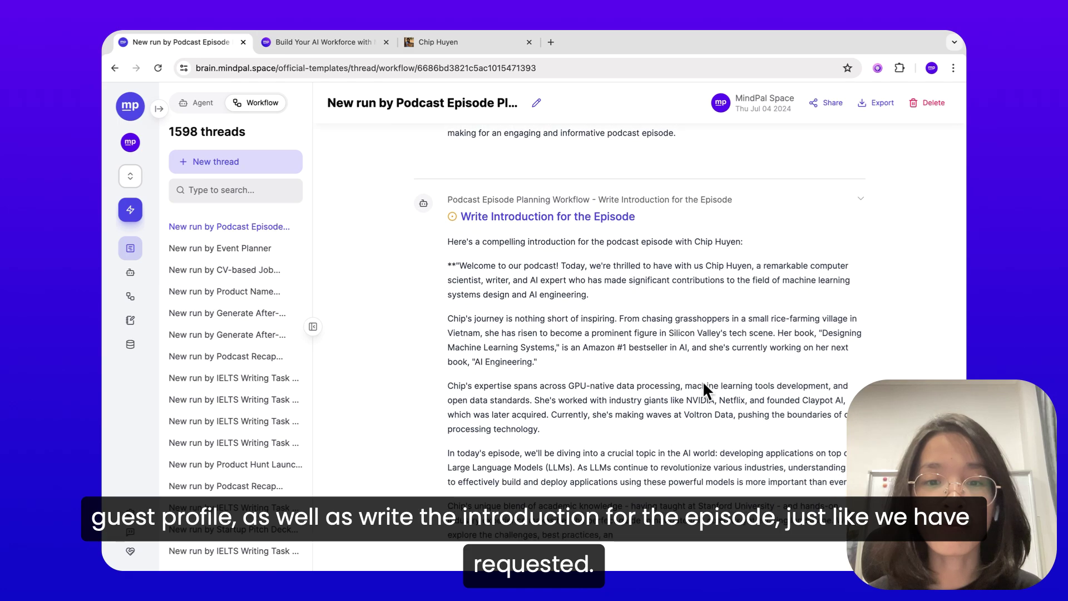
scroll(703, 387, down, 1)
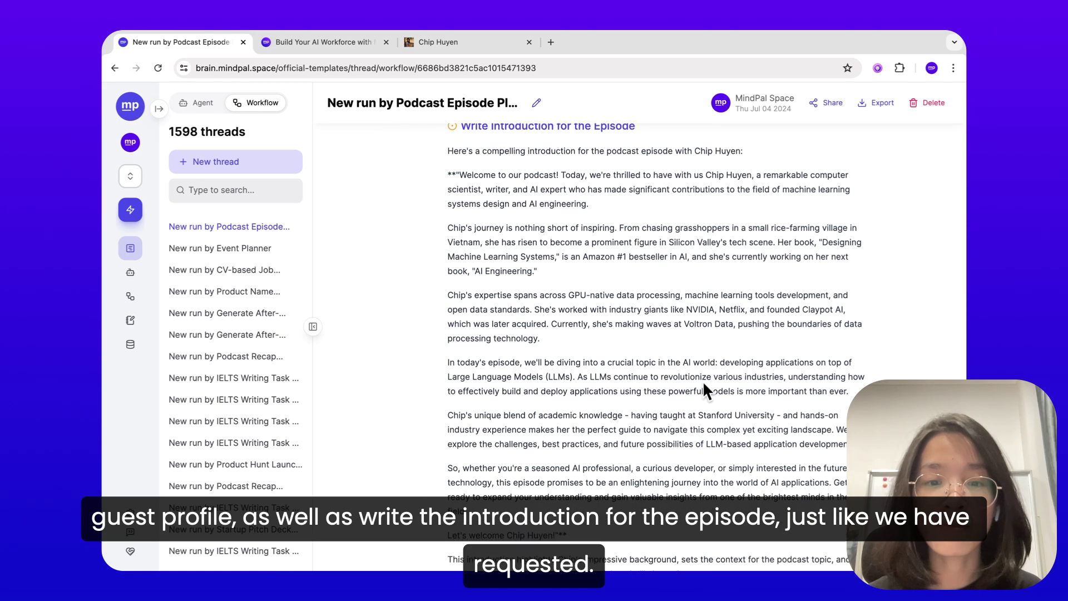
scroll(704, 383, down, 1)
scroll(704, 384, up, 2)
scroll(702, 380, down, 1)
scroll(702, 381, up, 2)
scroll(702, 380, down, 4)
scroll(702, 380, up, 5)
scroll(551, 311, up, 15)
scroll(551, 311, up, 15)
scroll(548, 311, up, 10)
click(503, 245)
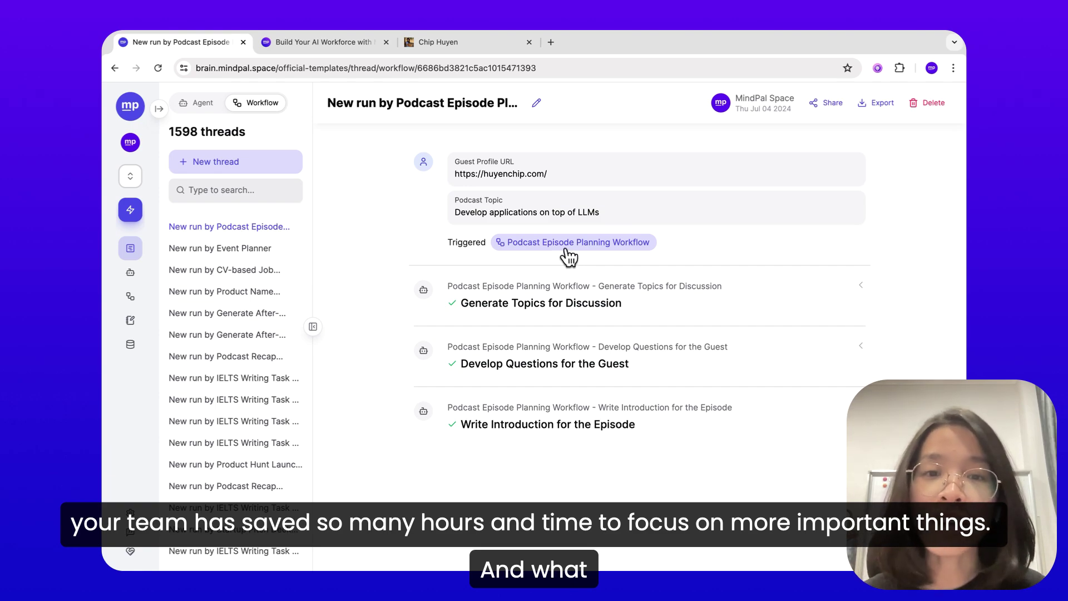
Step: Open the Podcast Episode Planning Workflow builder from the run's workflow chip
click(566, 248)
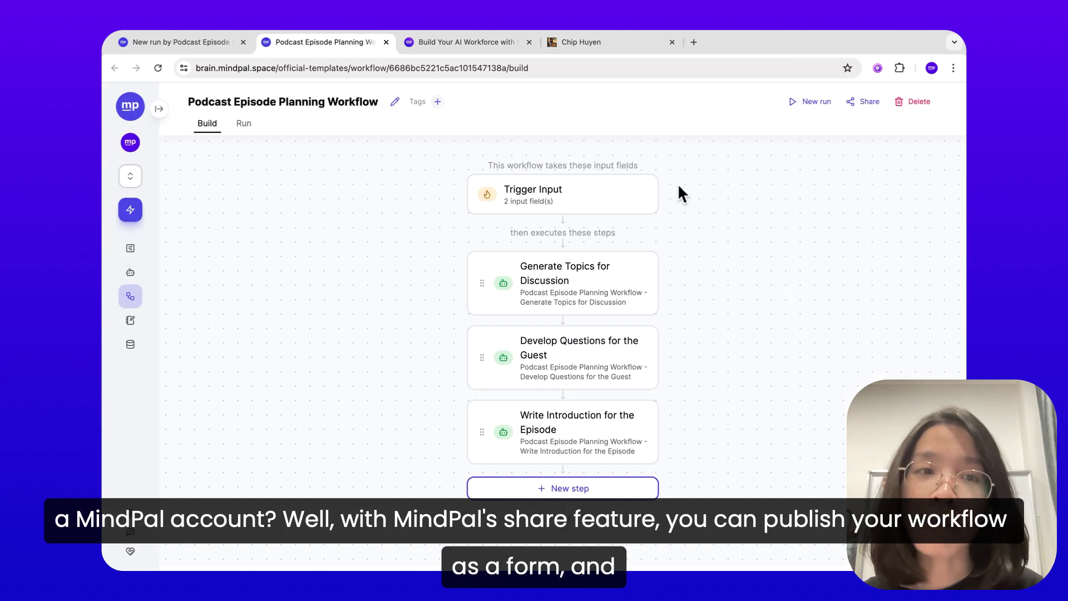
Step: Publish the Podcast Episode Planning Workflow as a public form from its Share options
click(857, 114)
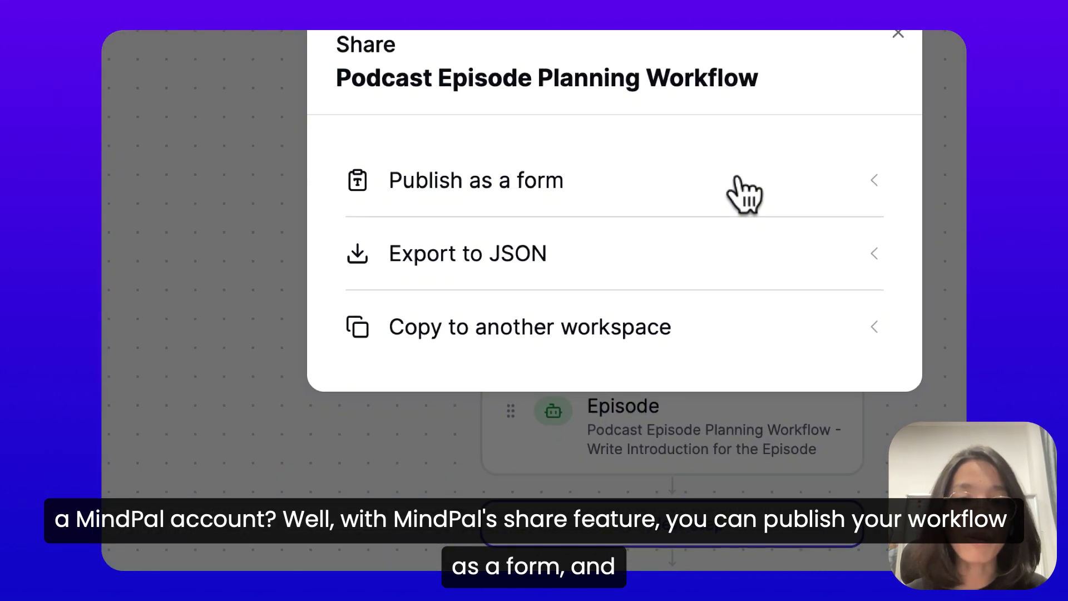
click(744, 194)
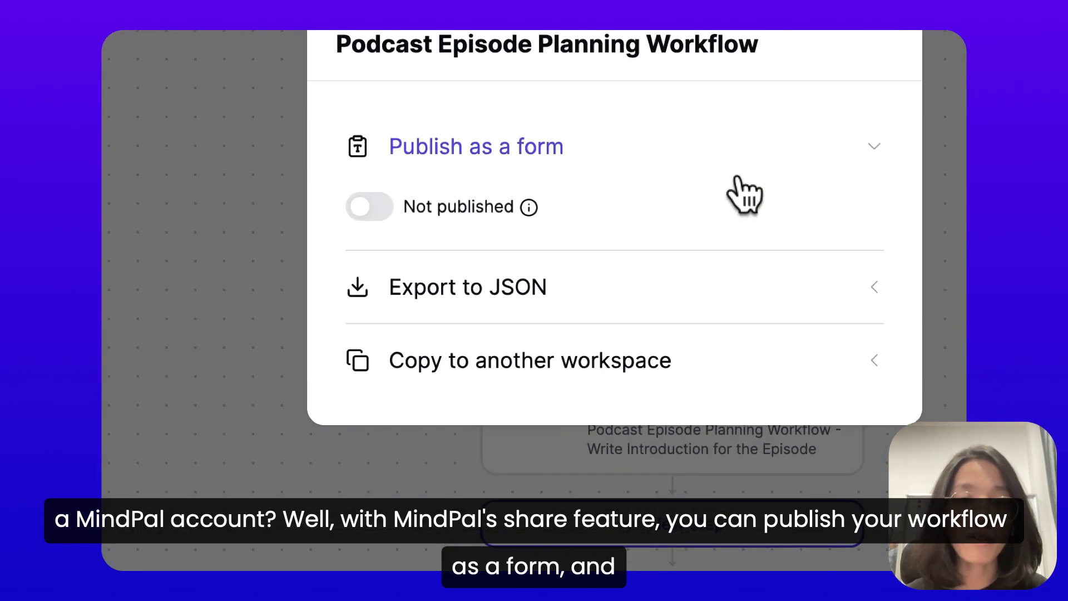
click(380, 210)
scroll(412, 186, up, 1)
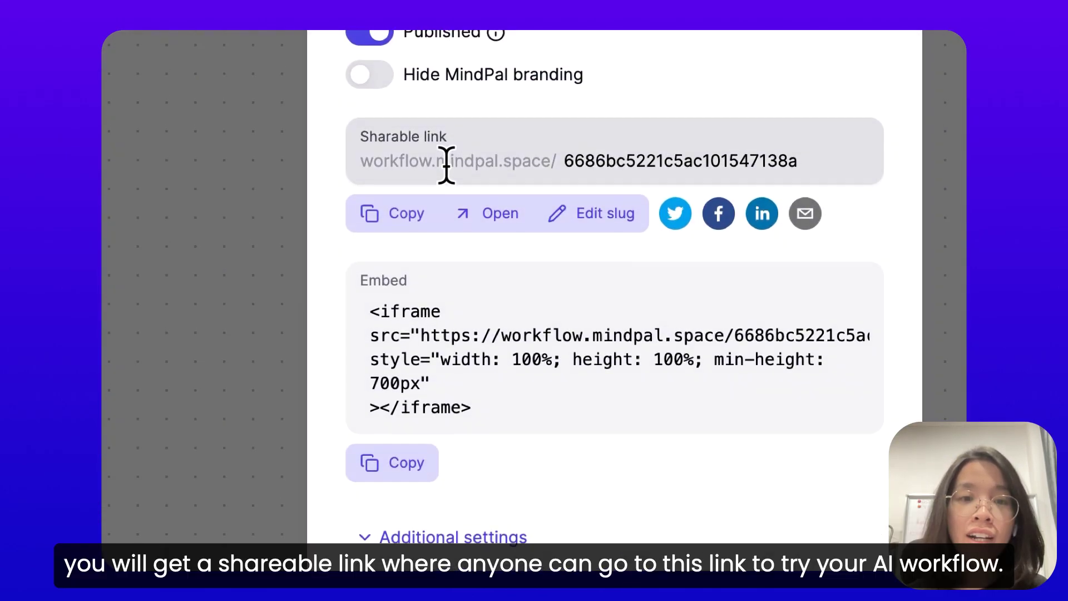
Step: View the form's shareable link, select its full embed code, and return to the template gallery
click(494, 216)
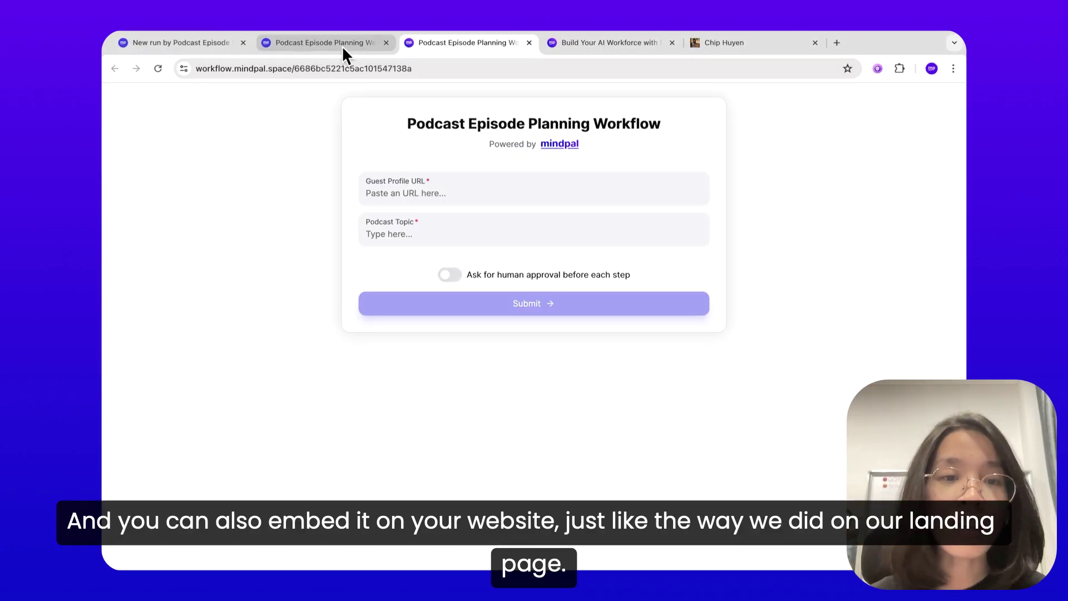
click(342, 46)
drag(456, 329, 566, 437)
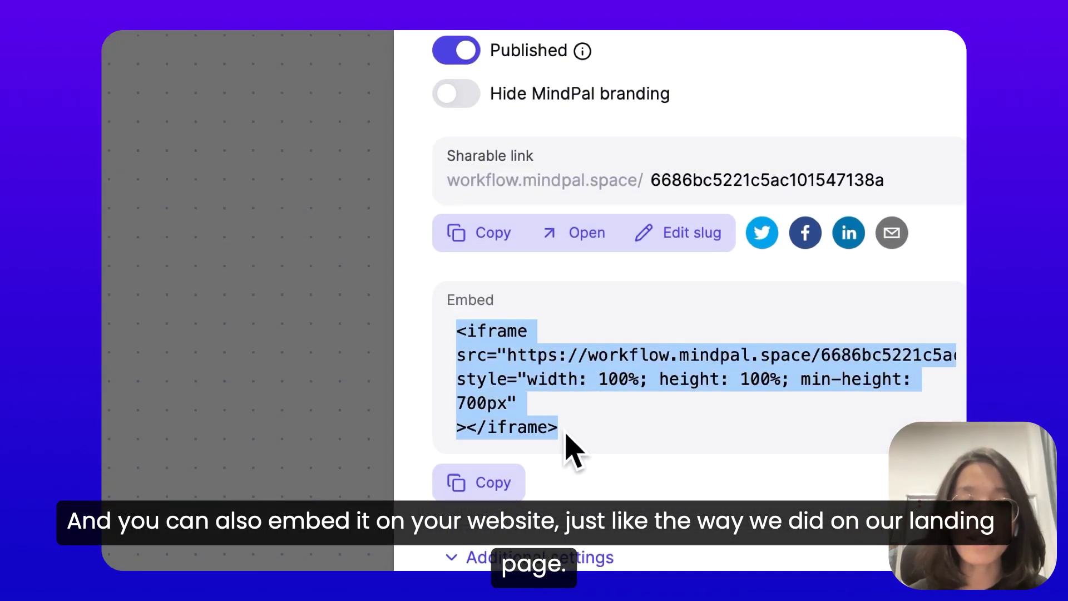
click(748, 44)
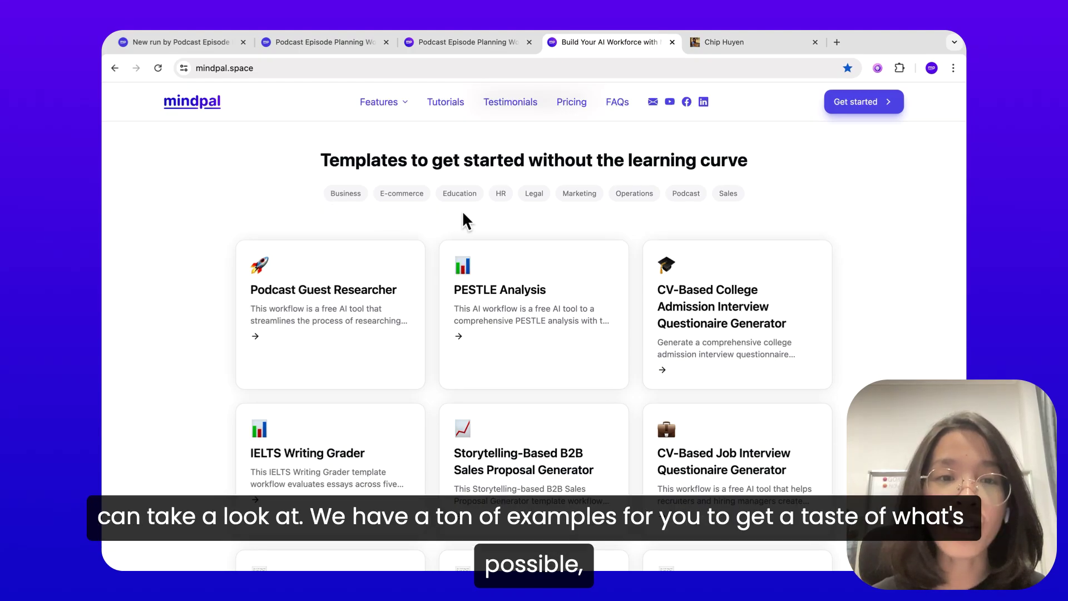
Step: Open the CV-Based College Admission Interview Questionaire Generator template and browse its Student's CV and email form
click(676, 261)
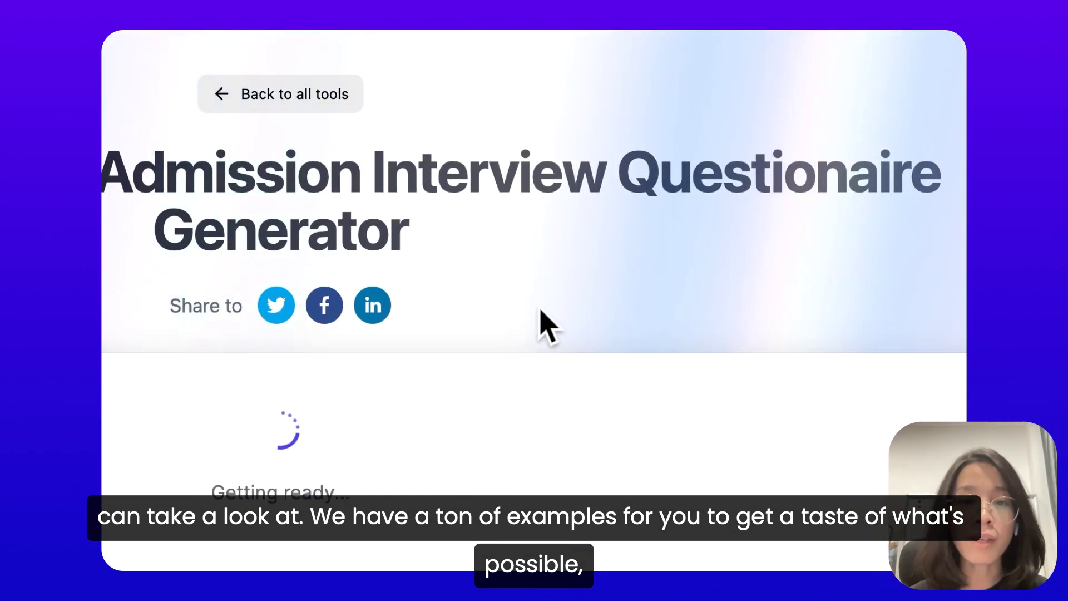
scroll(475, 268, down, 3)
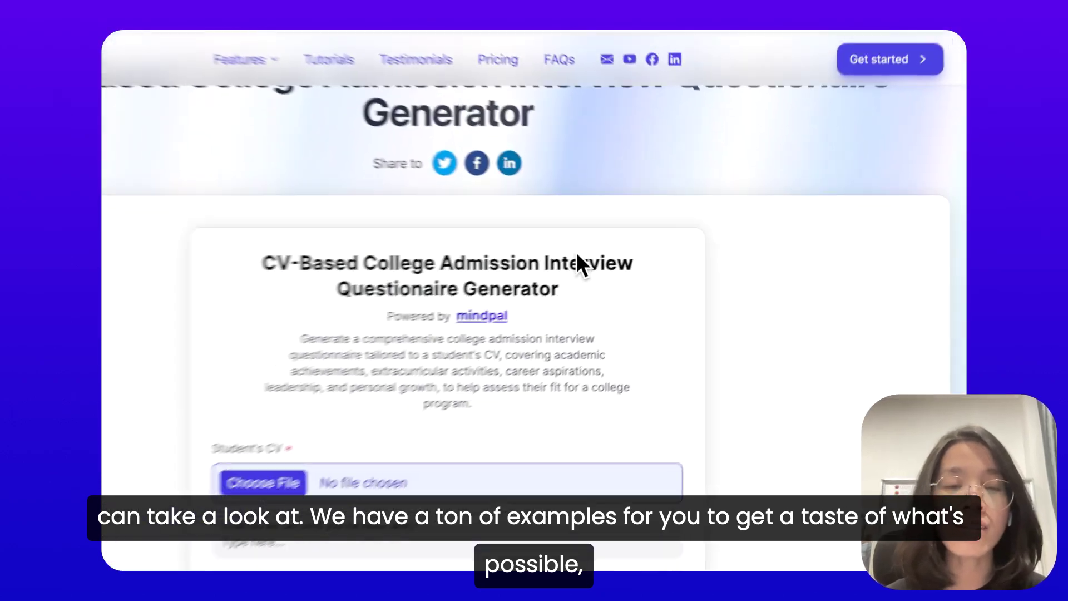
scroll(751, 257, down, 4)
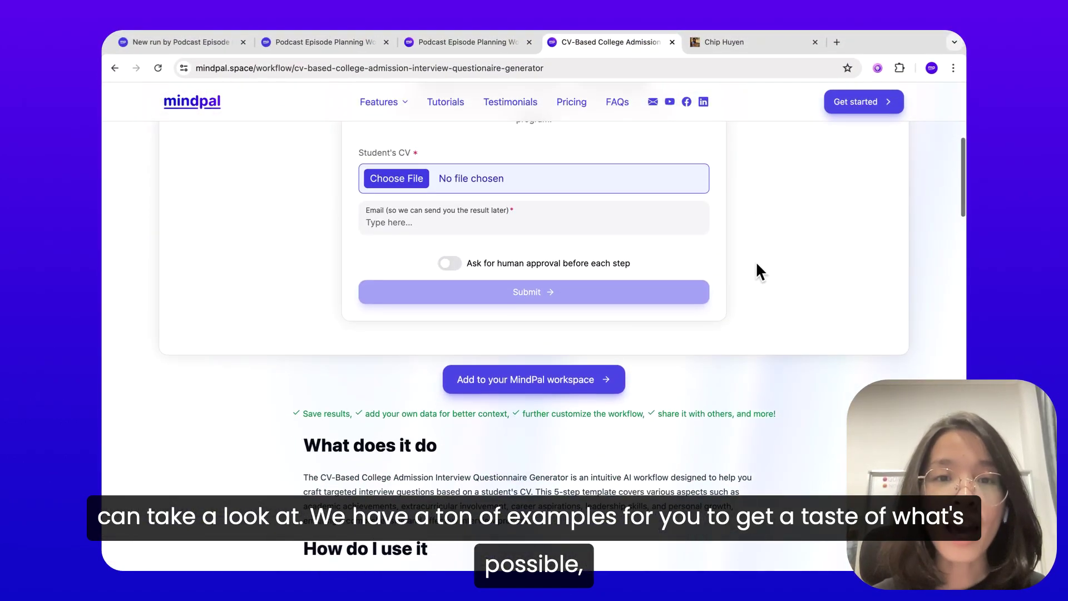
scroll(755, 261, up, 3)
scroll(756, 264, up, 4)
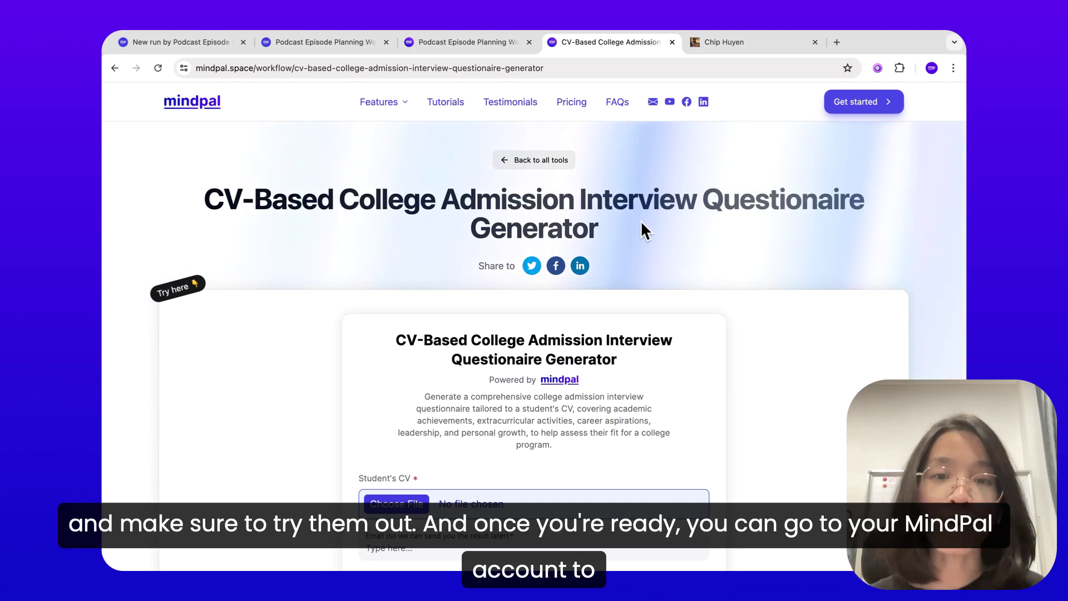
scroll(643, 228, down, 1)
scroll(642, 223, down, 5)
scroll(641, 222, up, 2)
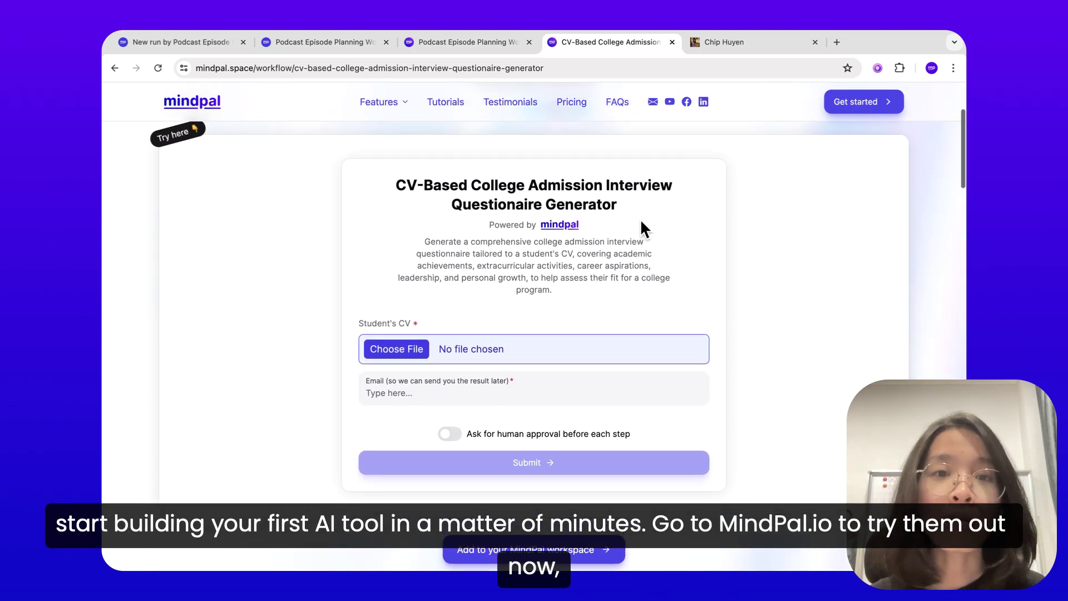
scroll(641, 228, down, 1)
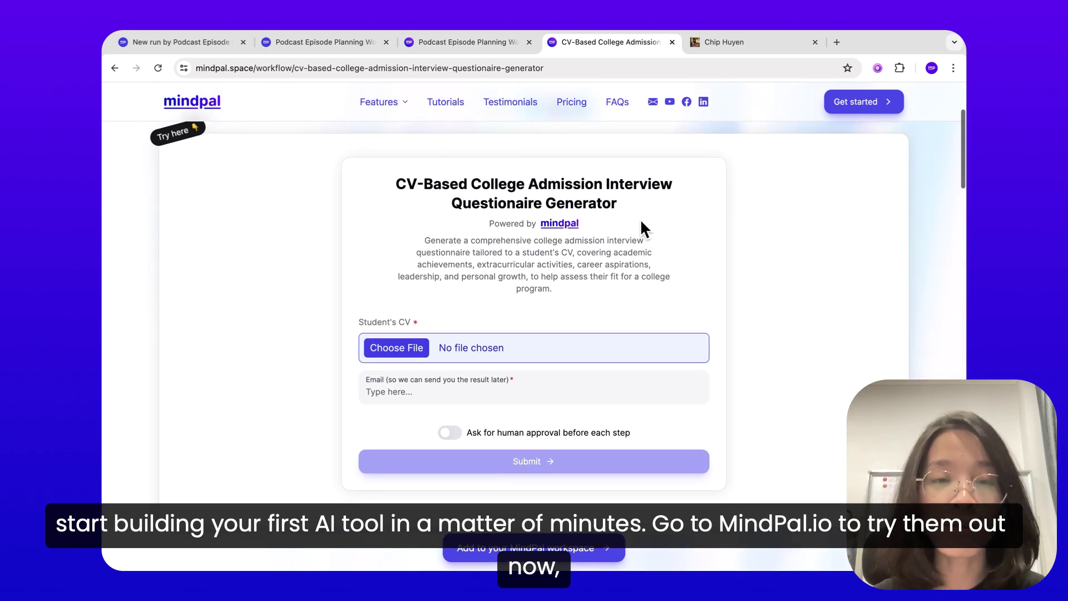